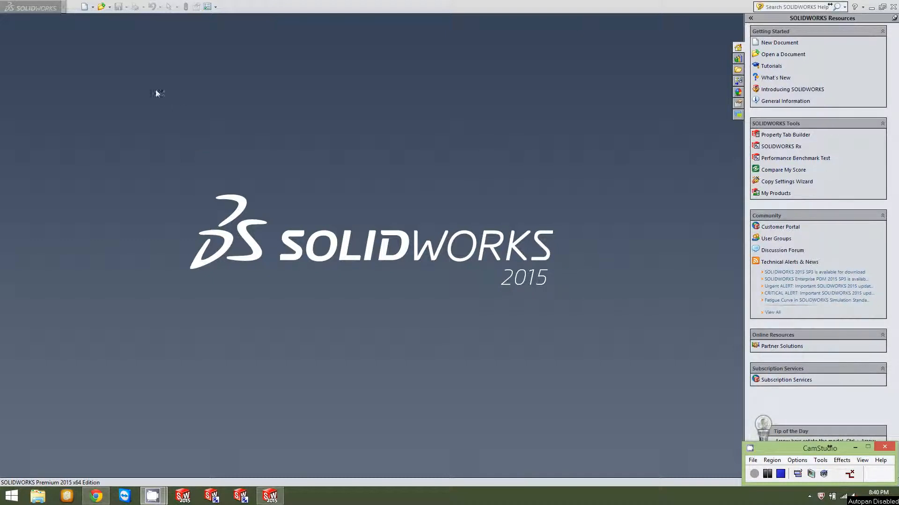
Step: Accept IPS units and the ISO dimension standard as template defaults, and show the advanced view for creating a new document
click(84, 7)
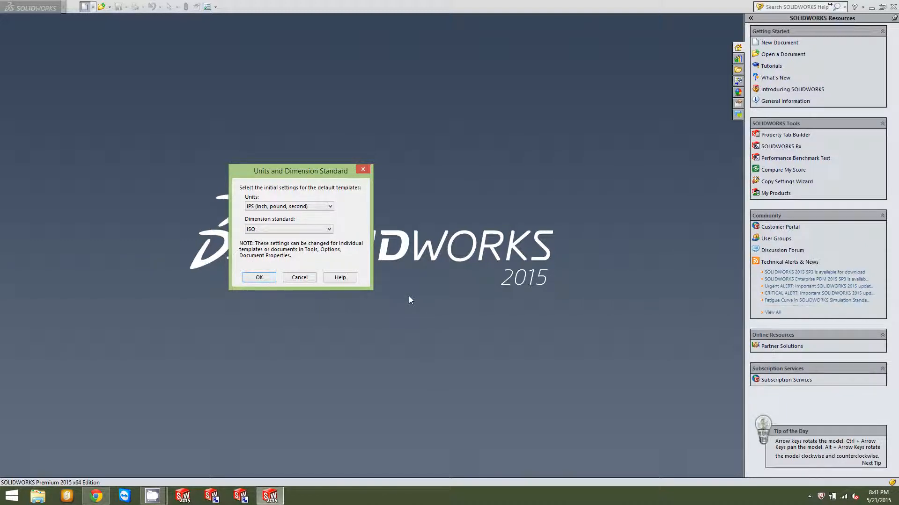
click(259, 278)
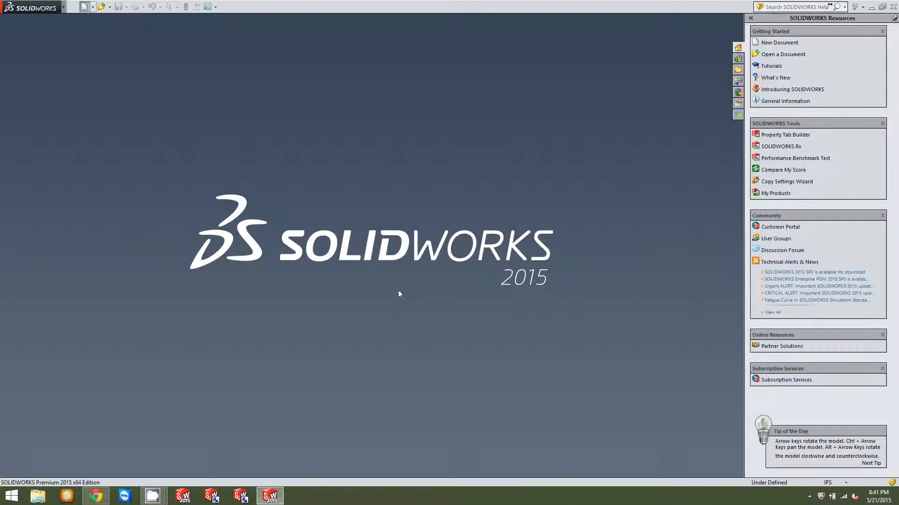
key(ctrl+n)
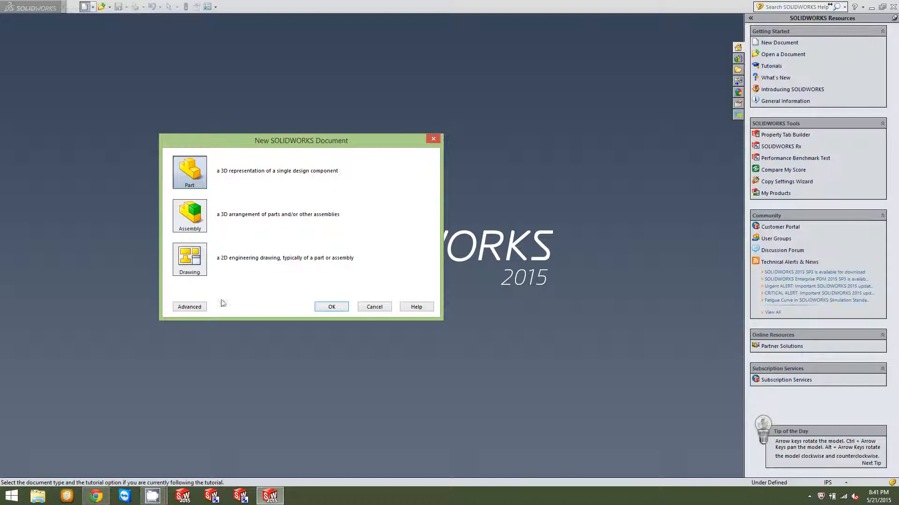
click(189, 307)
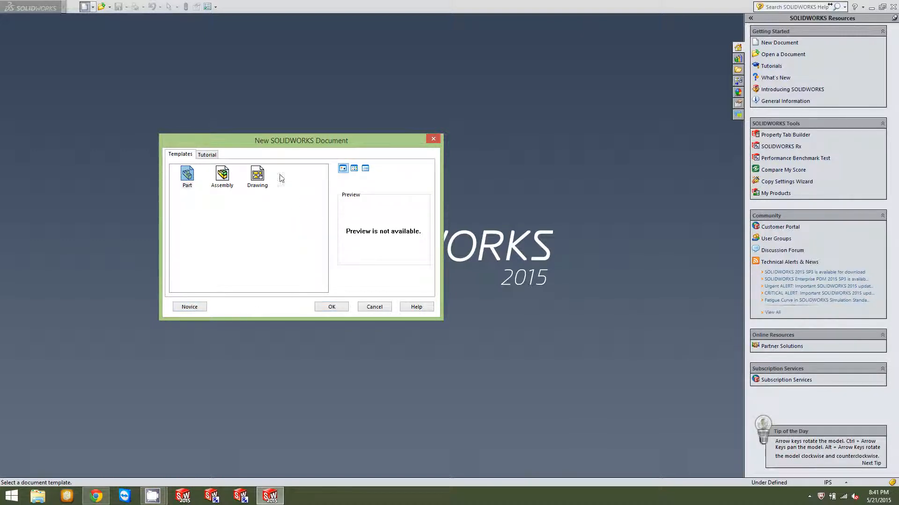
Step: Compare the standard and tutorial templates and create a new document from the Part template
click(209, 155)
click(188, 155)
click(206, 157)
click(183, 158)
click(206, 158)
click(184, 158)
click(332, 307)
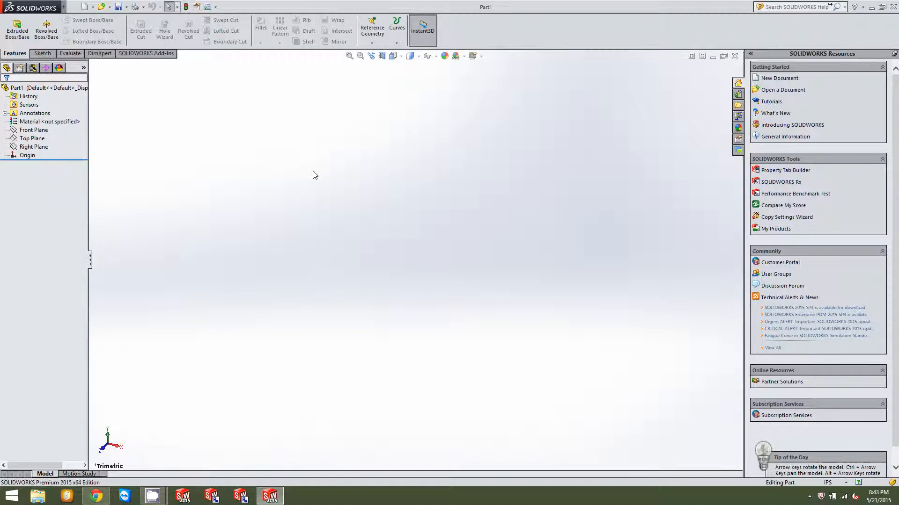
Step: Set the overall drafting standard in the part's document properties to ANSI
click(209, 7)
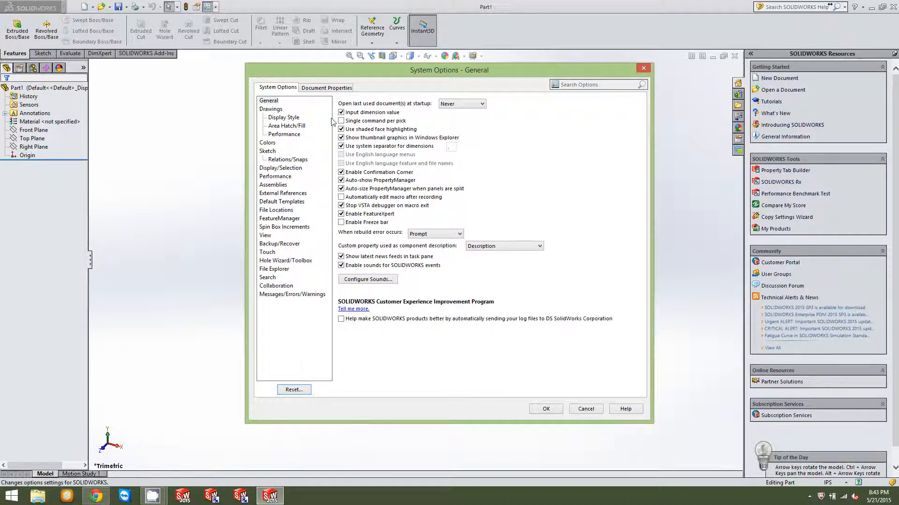
click(321, 89)
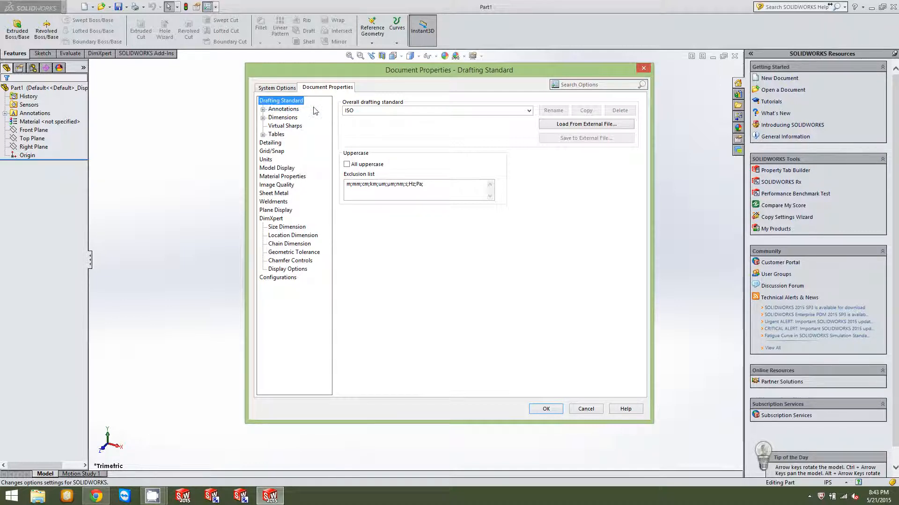
click(529, 111)
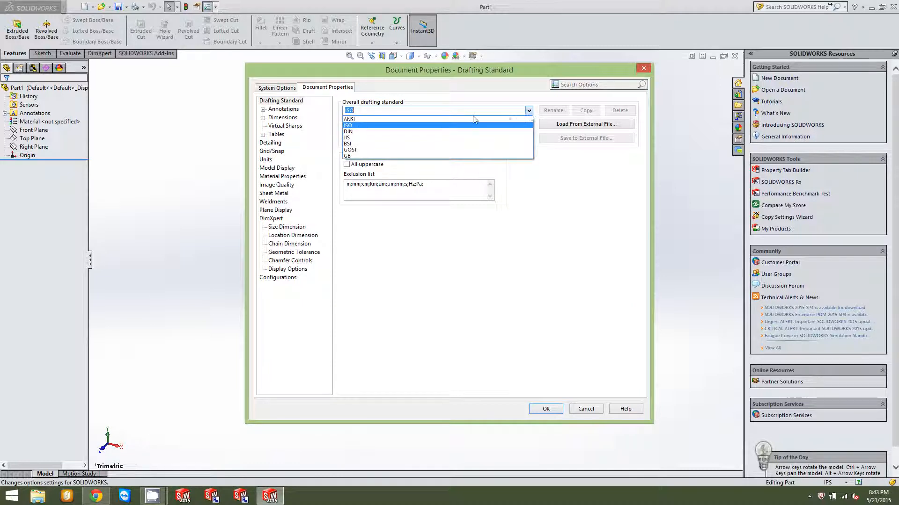
click(390, 119)
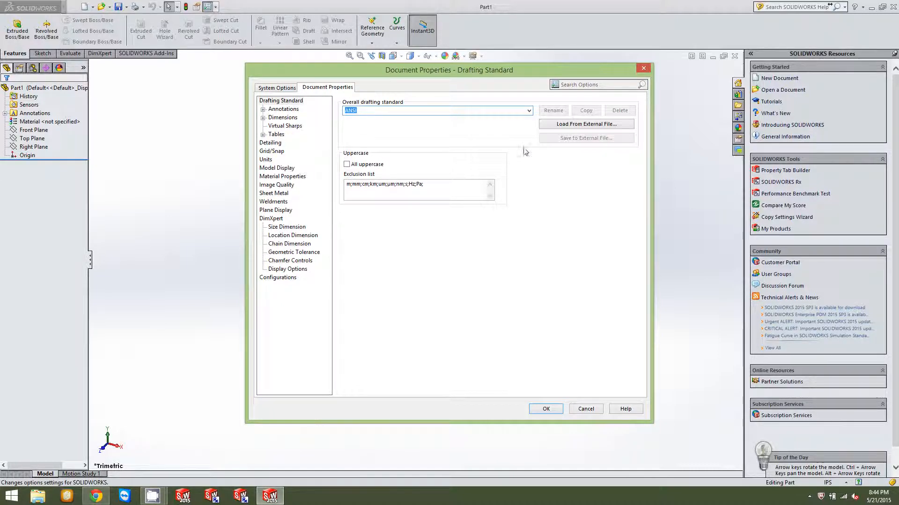
click(529, 111)
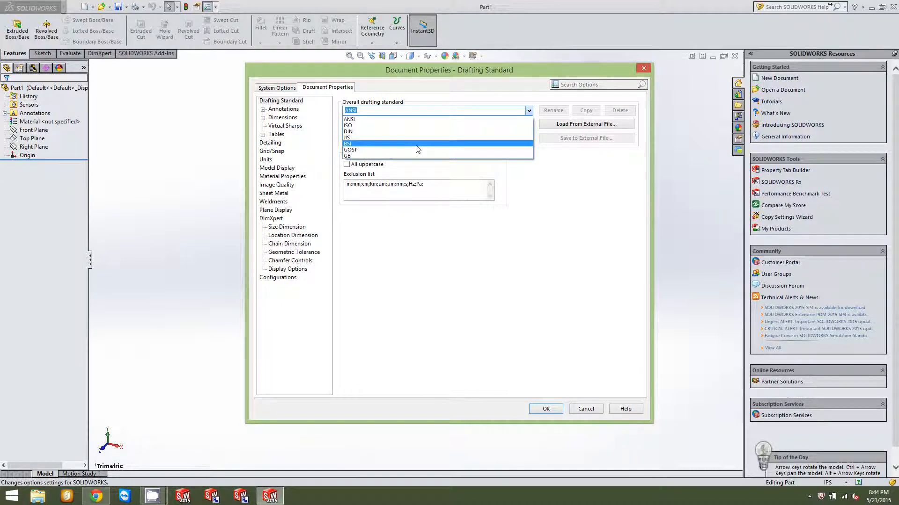
click(417, 120)
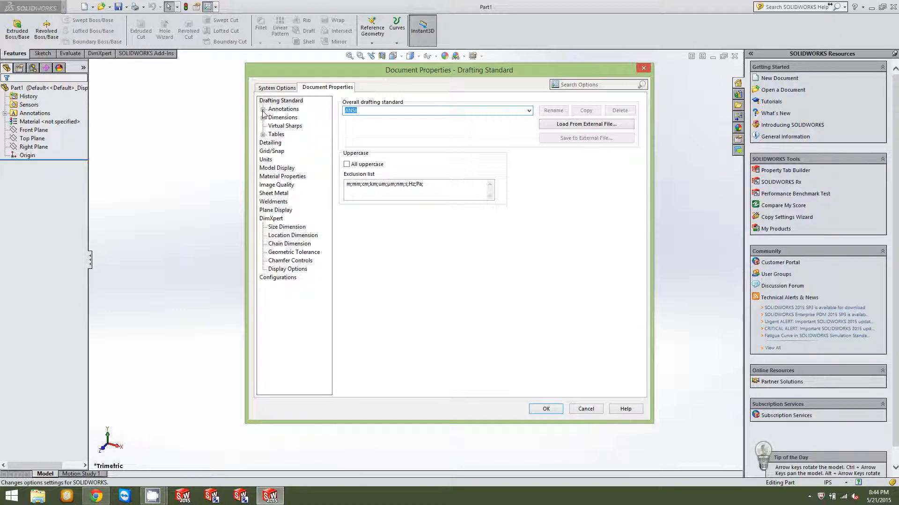
Step: Set the bent leader length for annotations in the document properties to 0.13 in
click(278, 110)
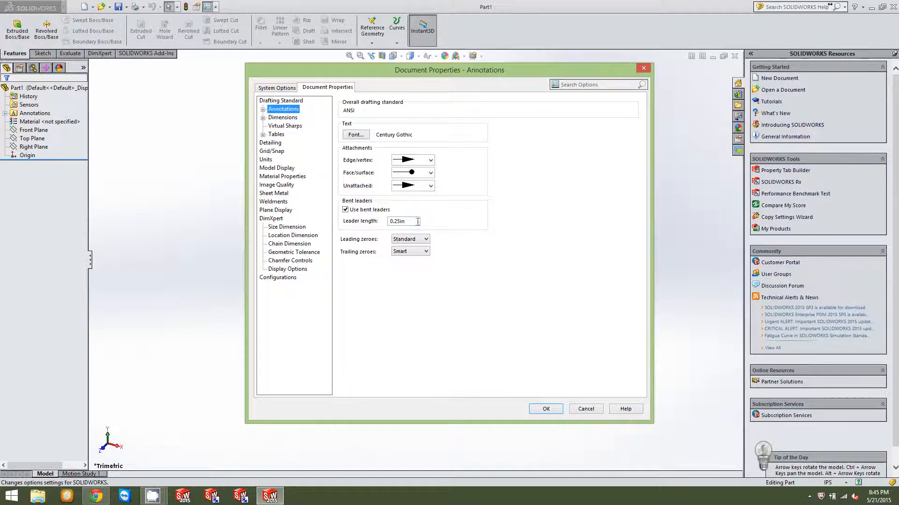
drag(418, 220, 365, 225)
text(.)
Step: Set the leading zeroes option for annotations to Remove and check the trailing zeroes choices
click(426, 239)
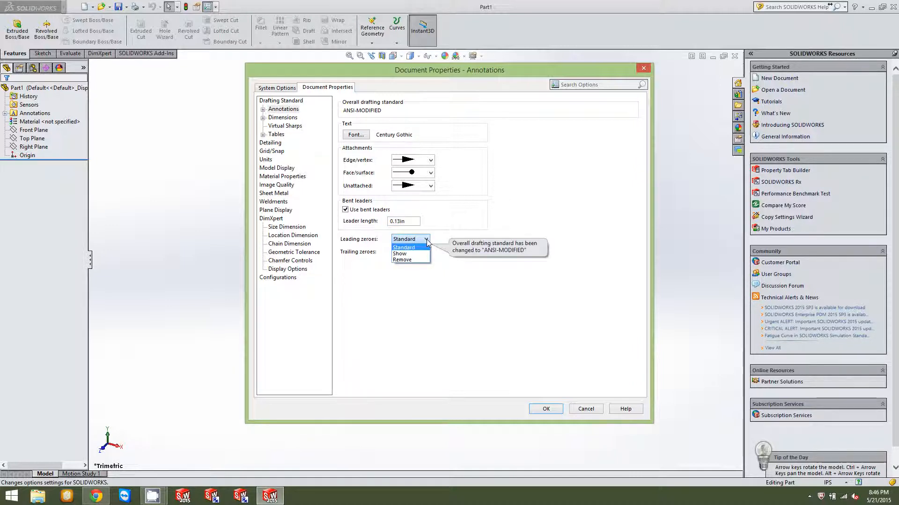
click(426, 239)
click(426, 239)
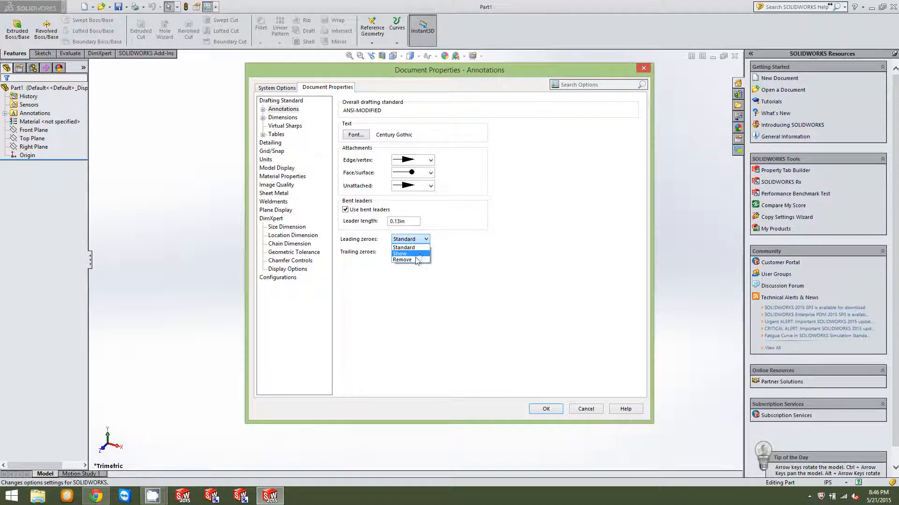
click(414, 260)
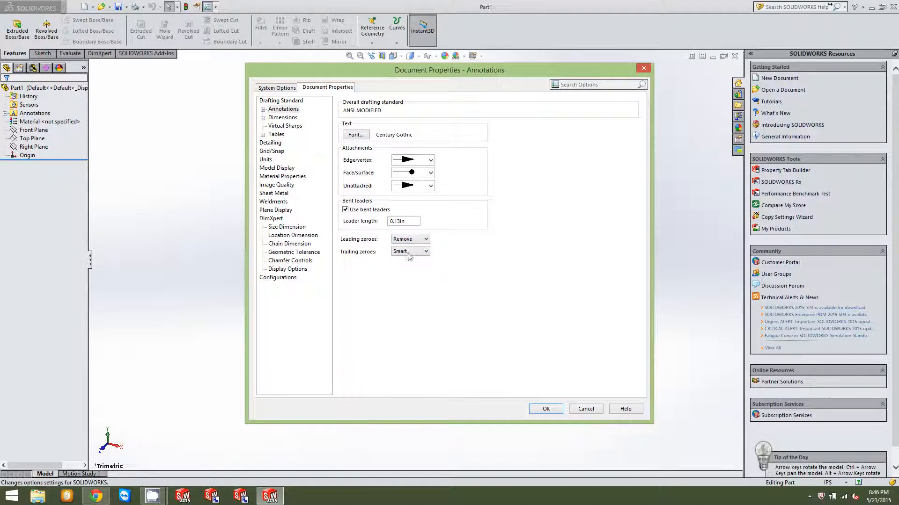
click(426, 252)
click(425, 253)
Step: Set the leader display of single and stacked balloons to Bent, with auto balloons on Straight, and apply the document properties
click(263, 110)
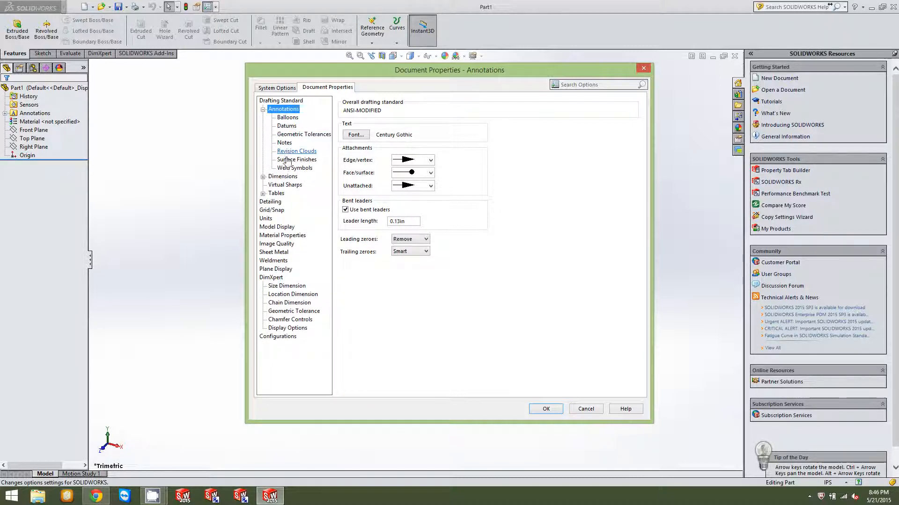
click(288, 119)
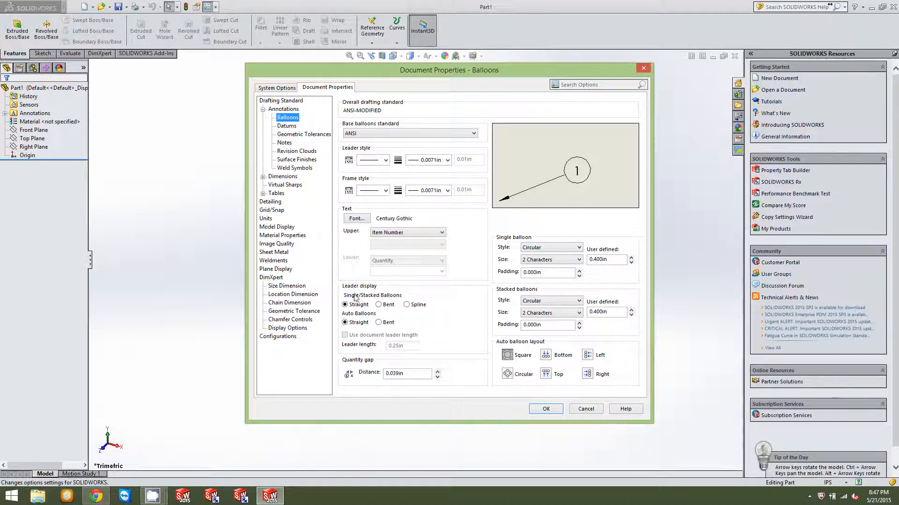
click(379, 323)
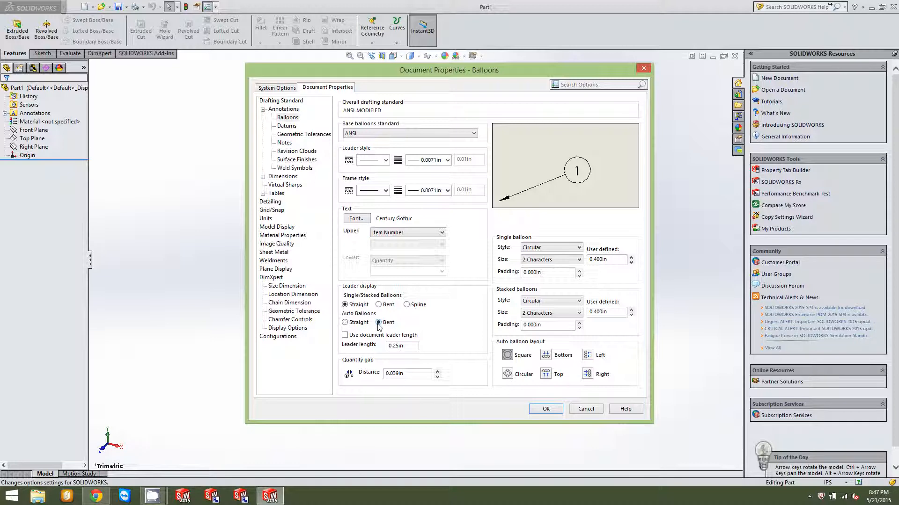
click(345, 323)
click(379, 323)
click(345, 323)
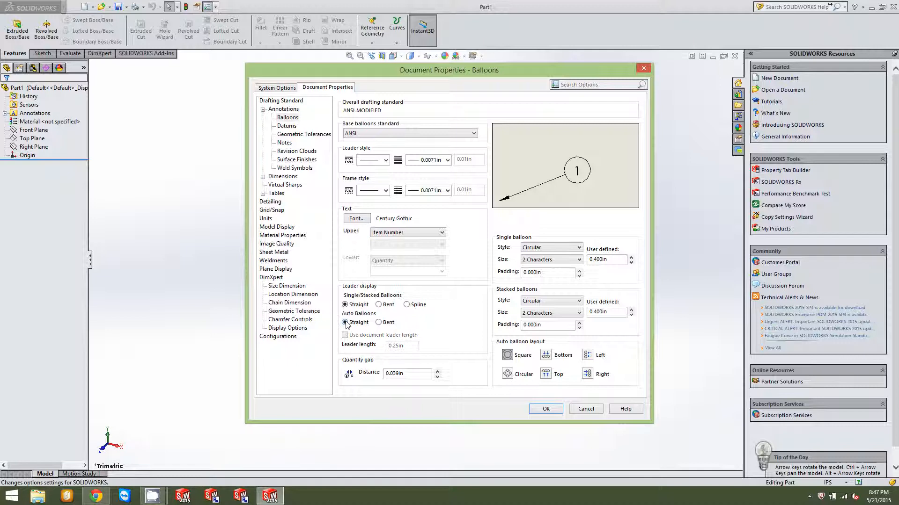
click(379, 305)
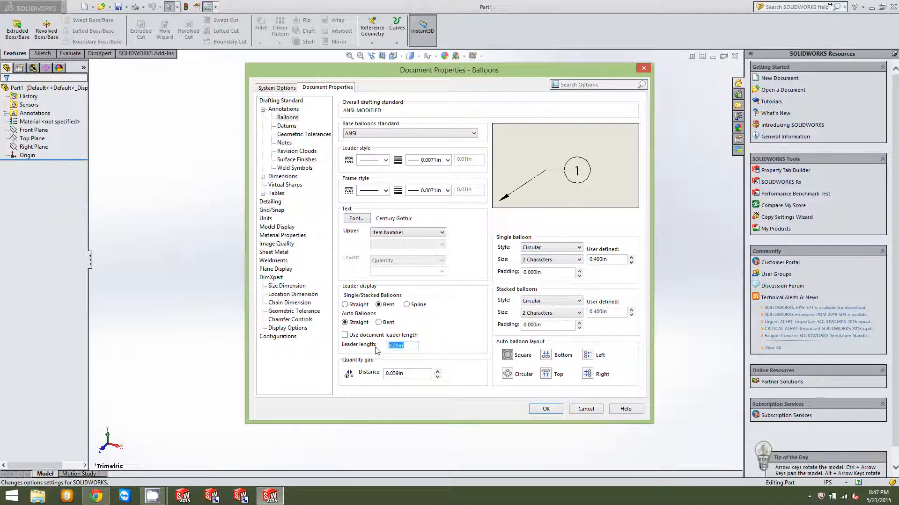
key(BackSpace)
key(Return)
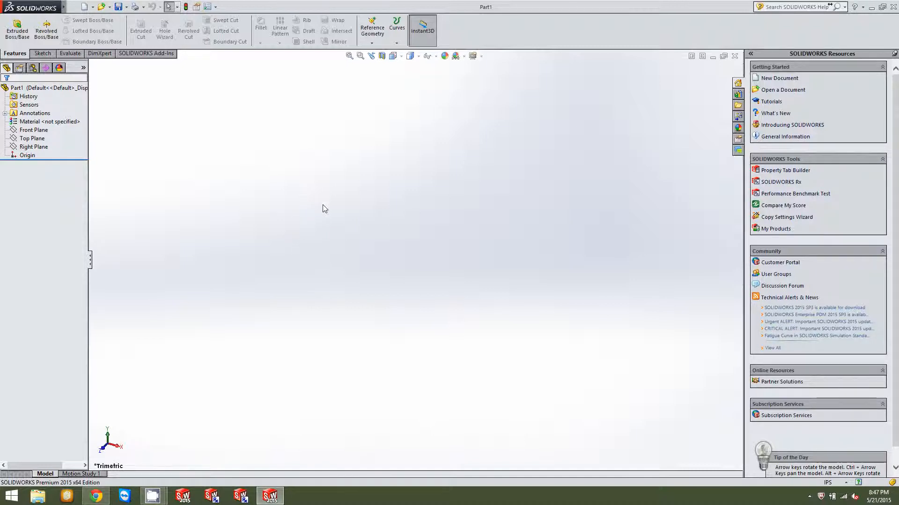
Step: Reopen the balloon settings in the document properties and set the balloon leader length to 0.13 in
click(208, 7)
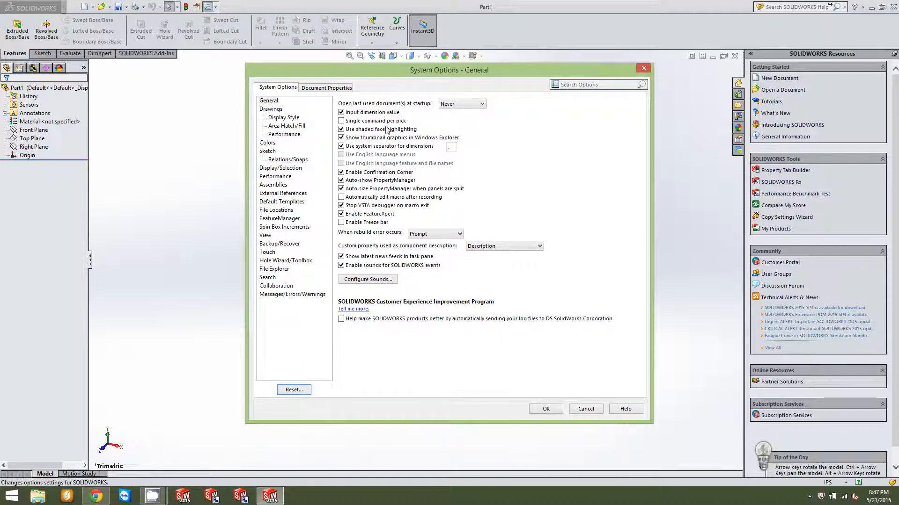
click(328, 88)
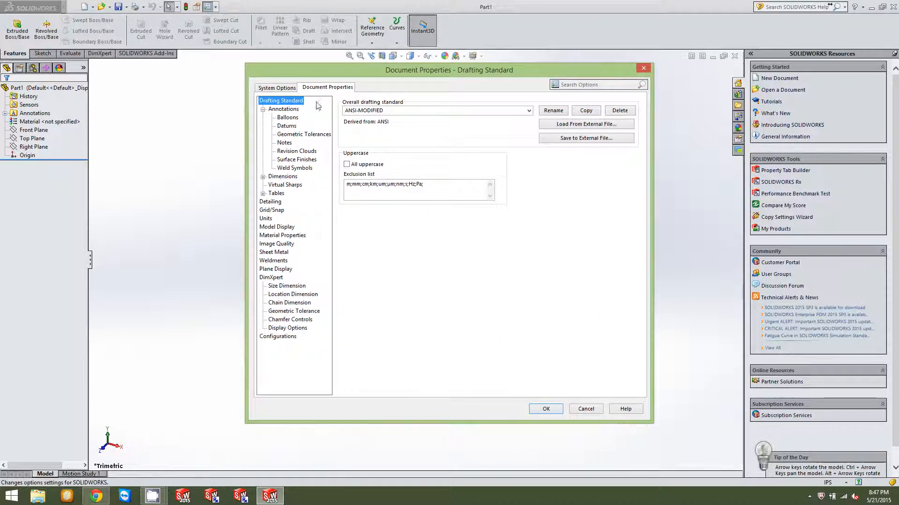
click(288, 118)
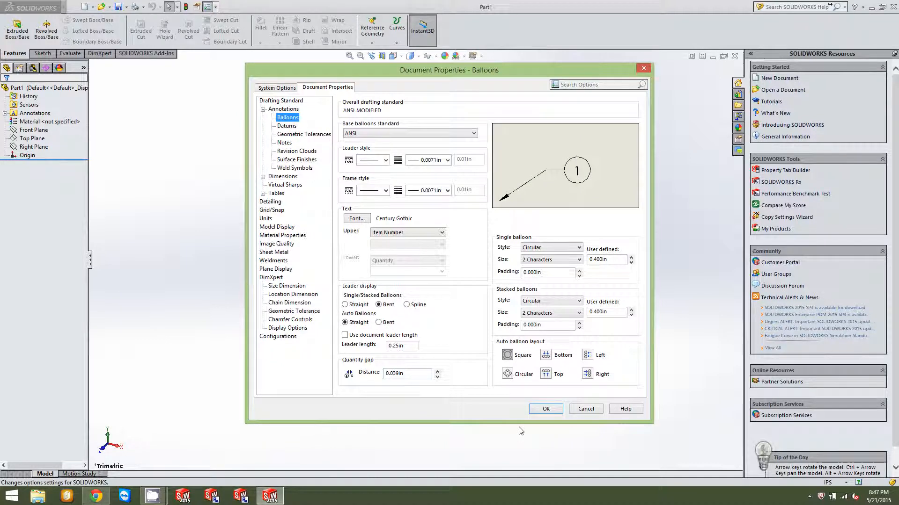
double_click(412, 346)
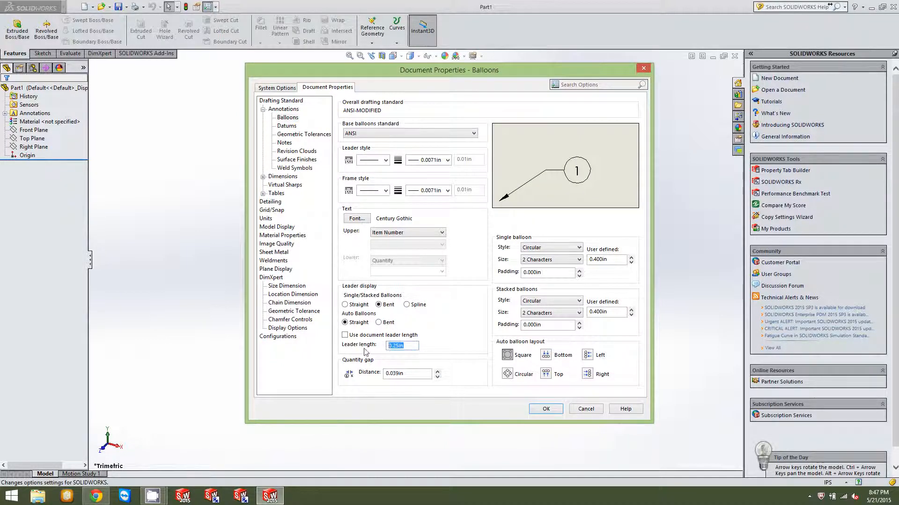
text(.12)
click(393, 373)
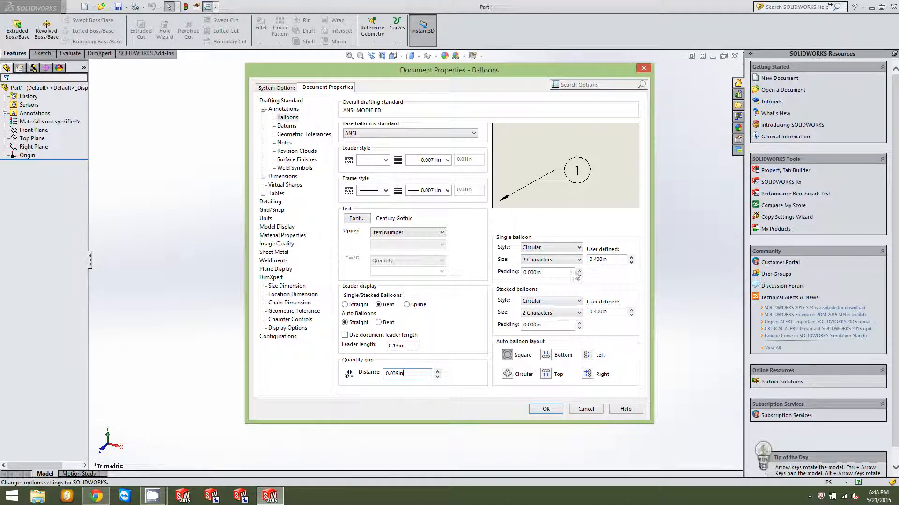
Step: Review the annotation settings for datums and geometric tolerances, and open those for notes
click(293, 128)
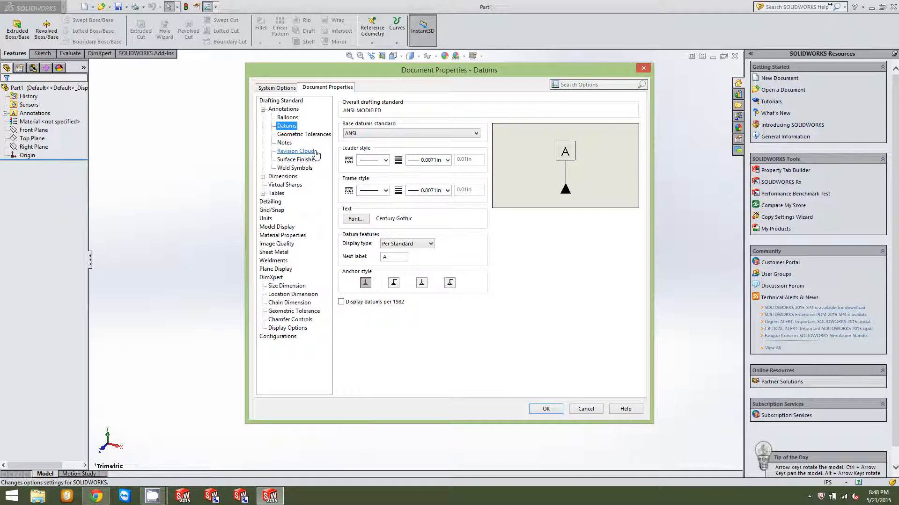
click(302, 135)
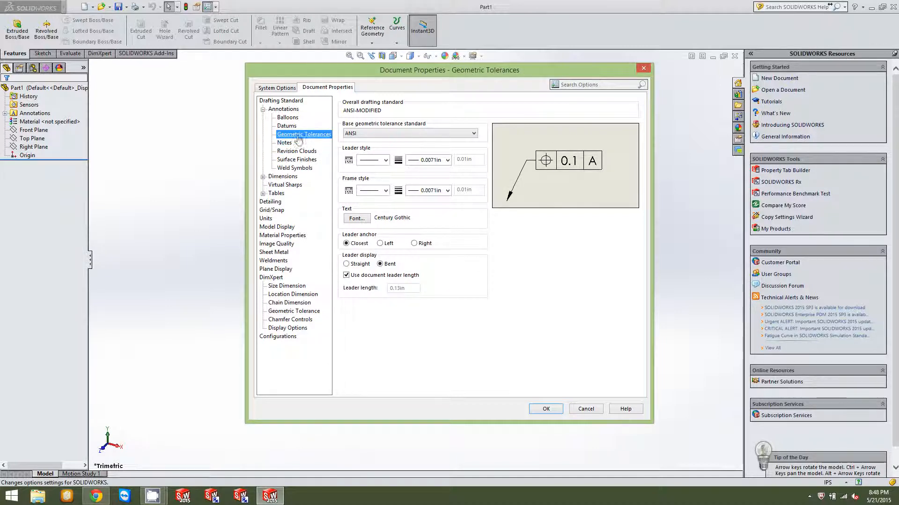
click(285, 143)
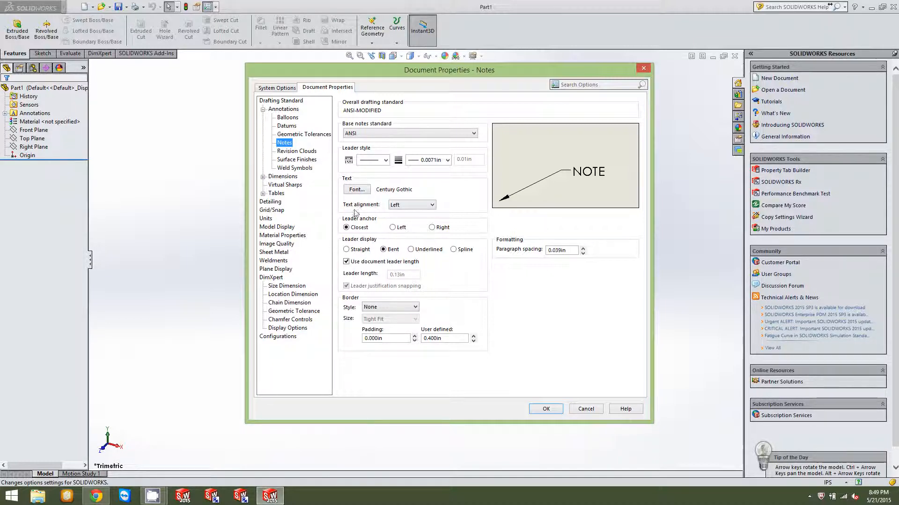
Step: Try the Right and Center text alignments for notes and set the alignment back to Left
click(431, 206)
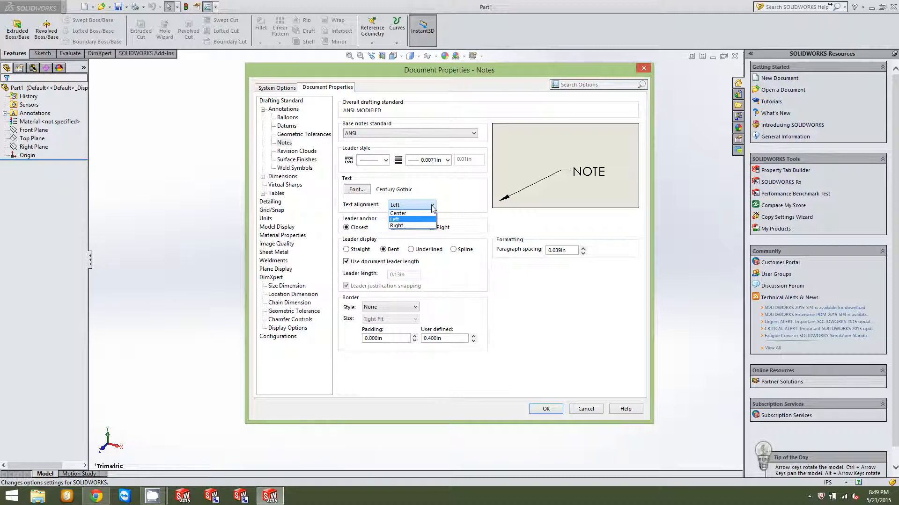
click(398, 226)
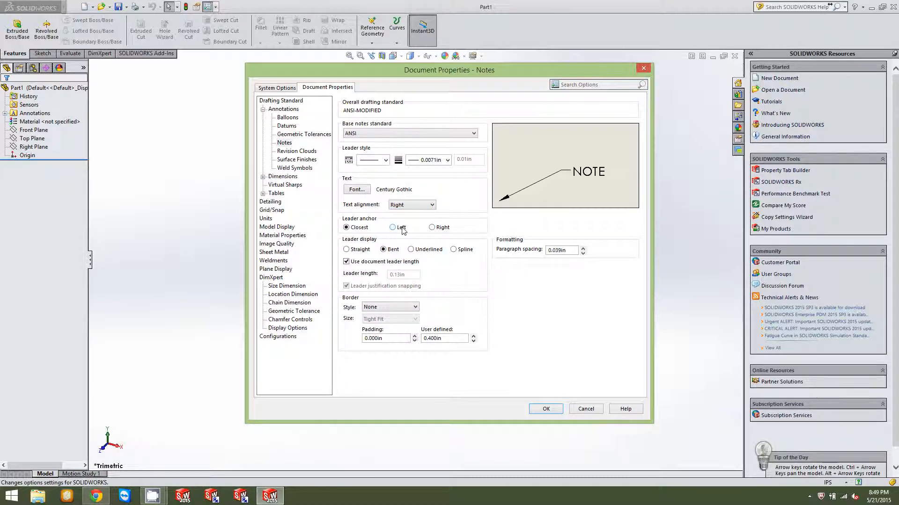
click(433, 206)
click(415, 211)
click(431, 206)
click(414, 218)
click(415, 206)
click(414, 214)
click(431, 206)
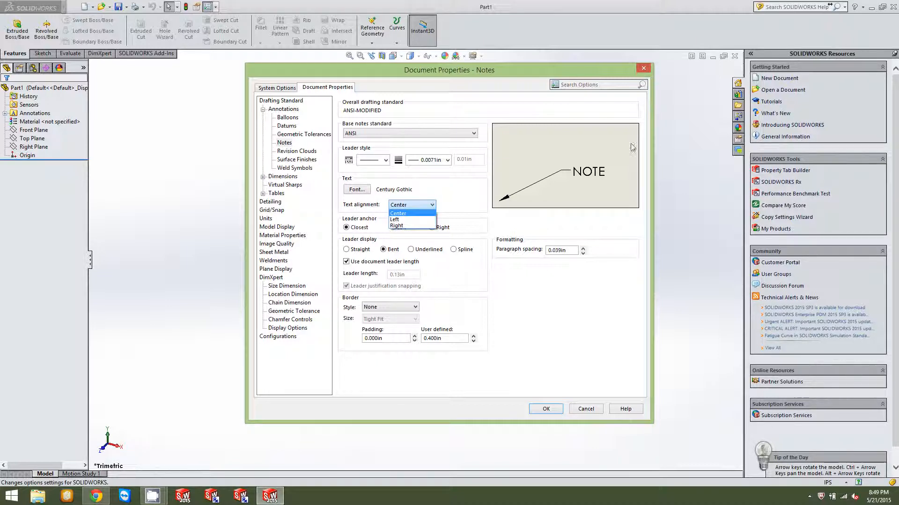
click(405, 220)
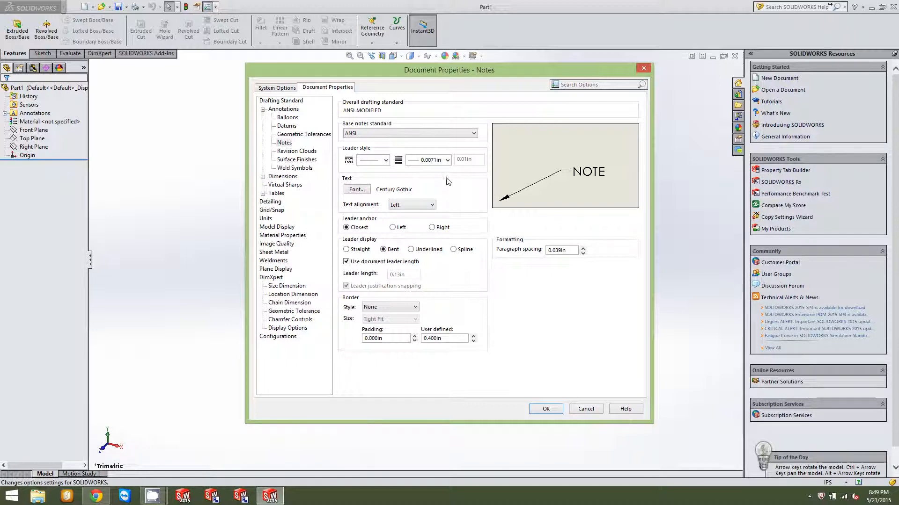
Step: Examine the annotation settings for revision clouds and surface finishes, including line style, arc radius and leader display
click(294, 151)
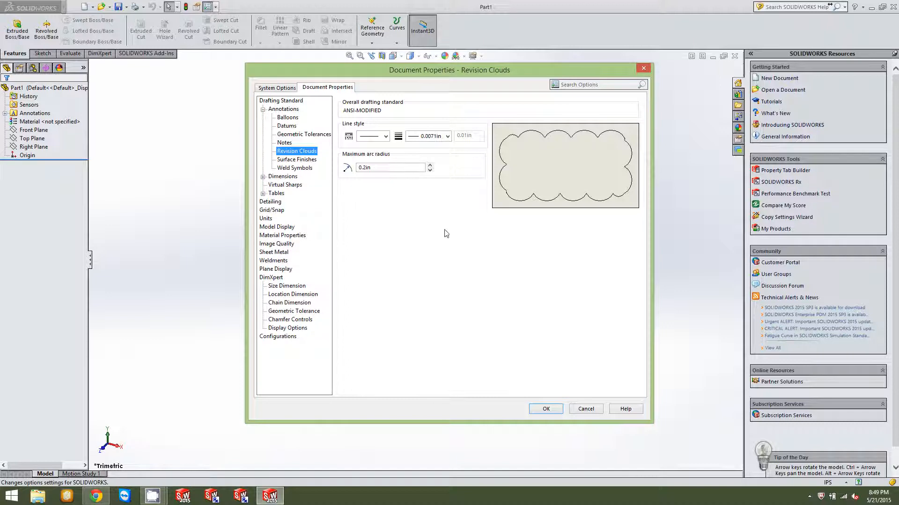
click(306, 163)
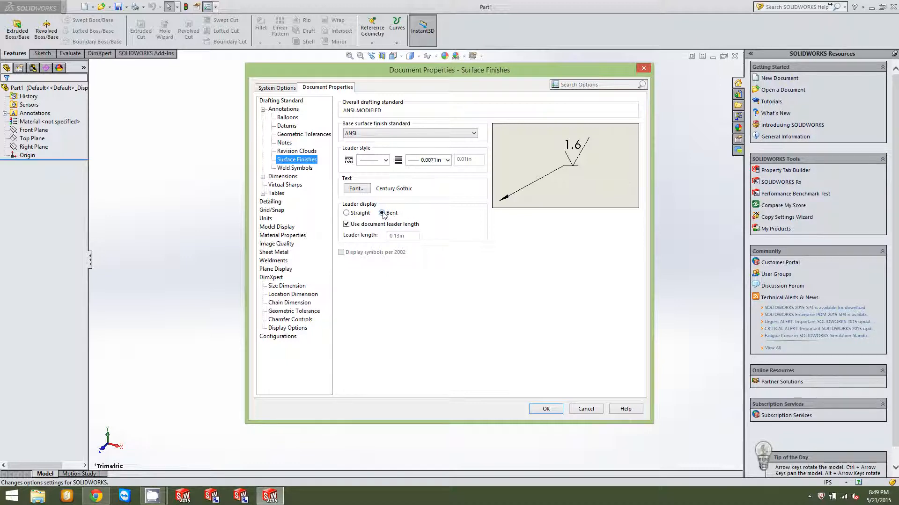
Step: Stop using the document leader length for surface finishes, set their leader length to 0.25 in, and check the available leader thicknesses
click(346, 224)
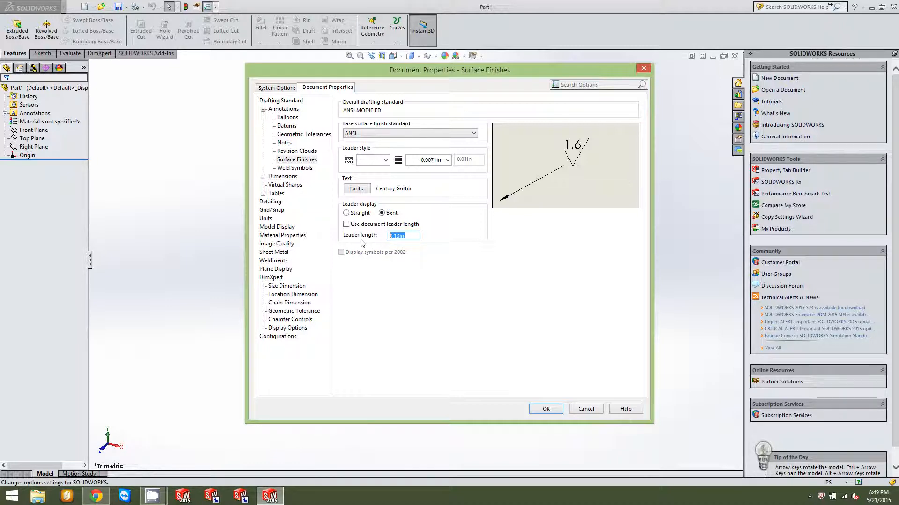
text(.25)
click(430, 160)
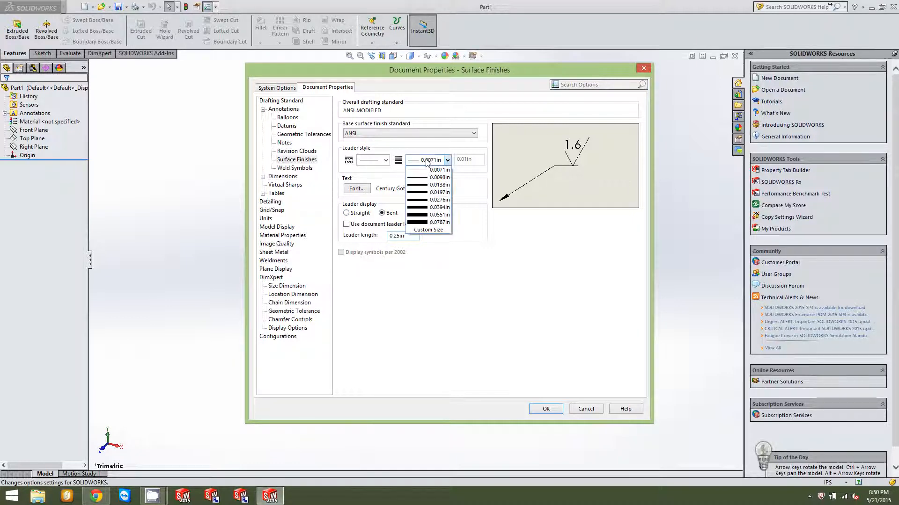
click(469, 227)
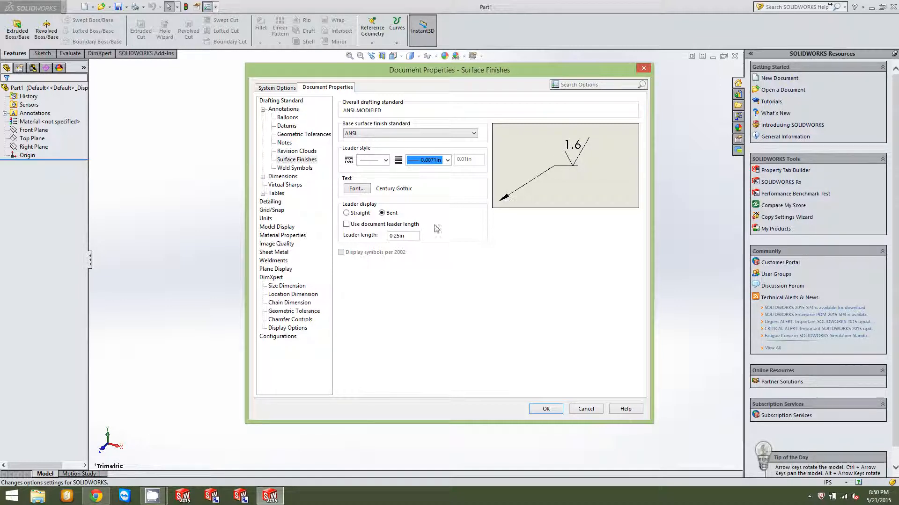
Step: Change the surface finish leader length to 0.1875 in, leaving the leader thickness as it is
click(409, 235)
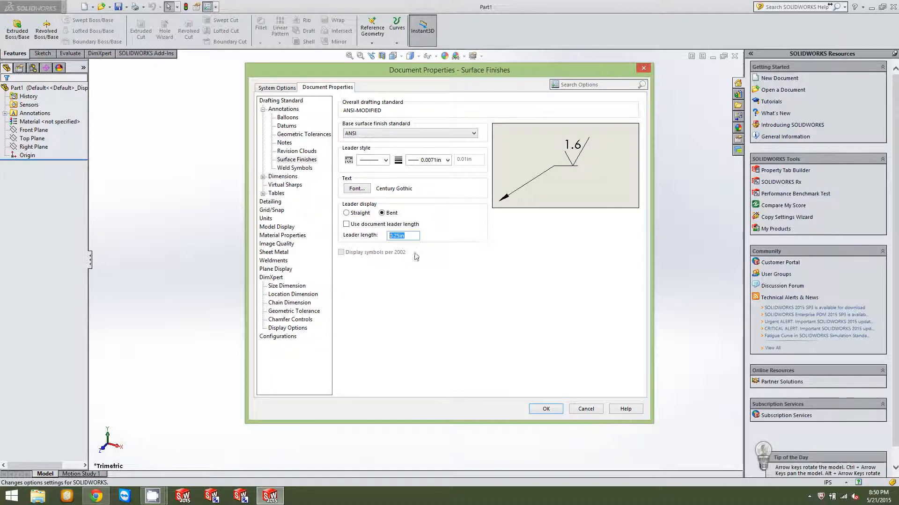
key(BackSpace)
text(.1875)
click(428, 162)
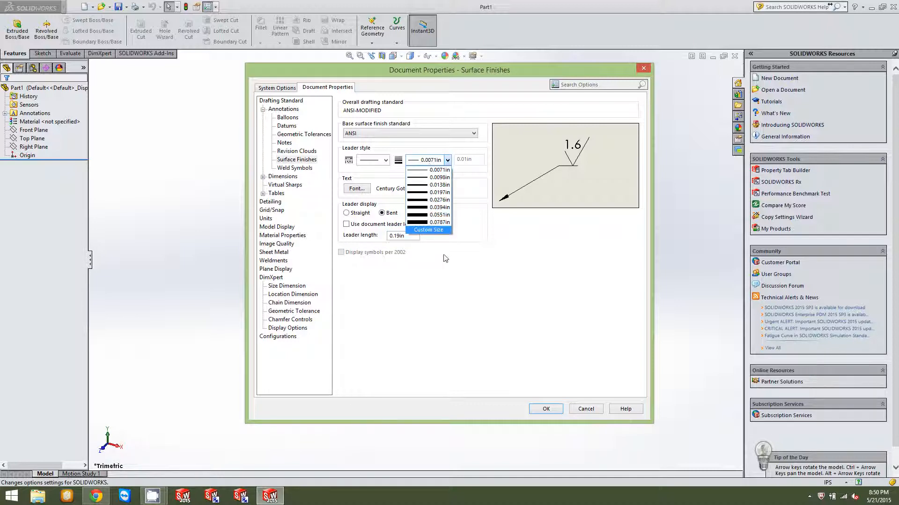
click(455, 279)
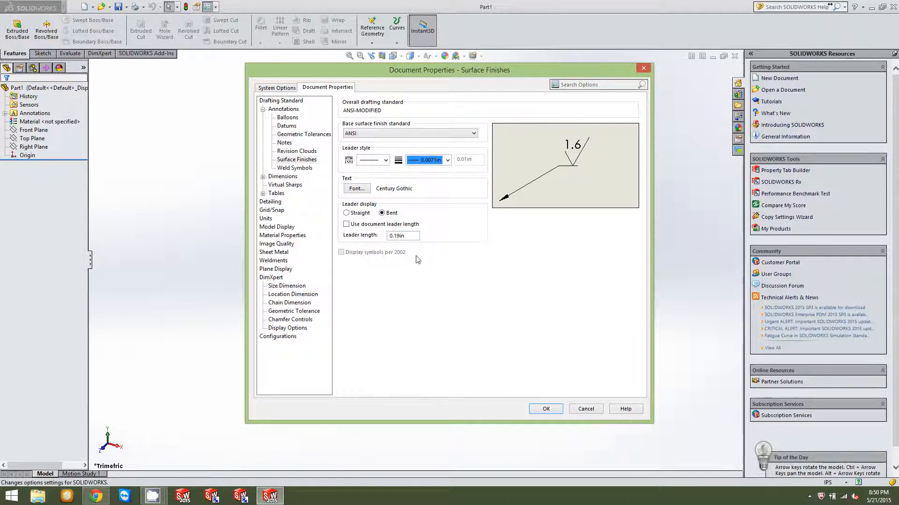
Step: Review the weld symbol settings and the general dimension settings, including the available arrow styles
click(295, 168)
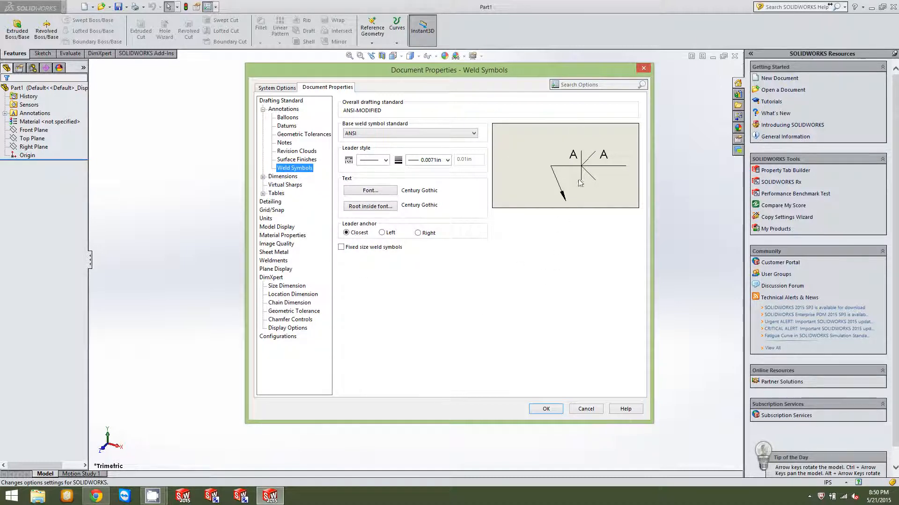
click(283, 176)
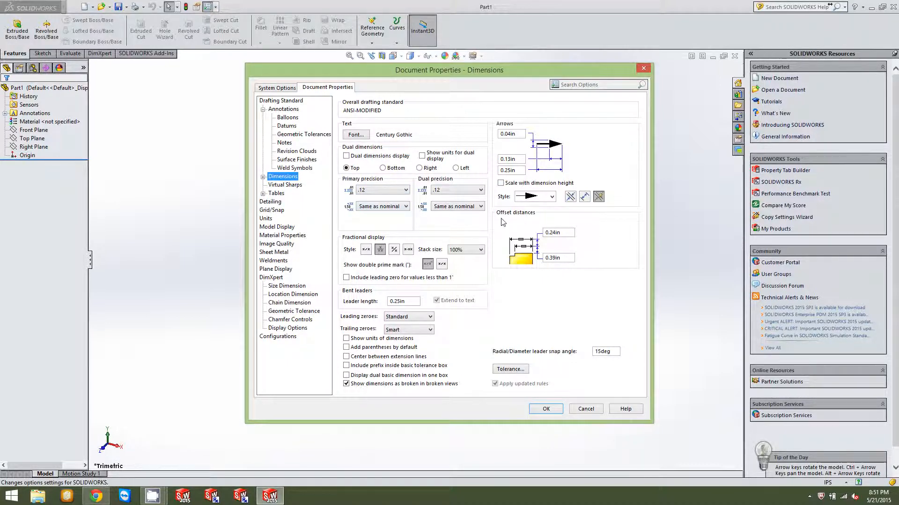
click(552, 198)
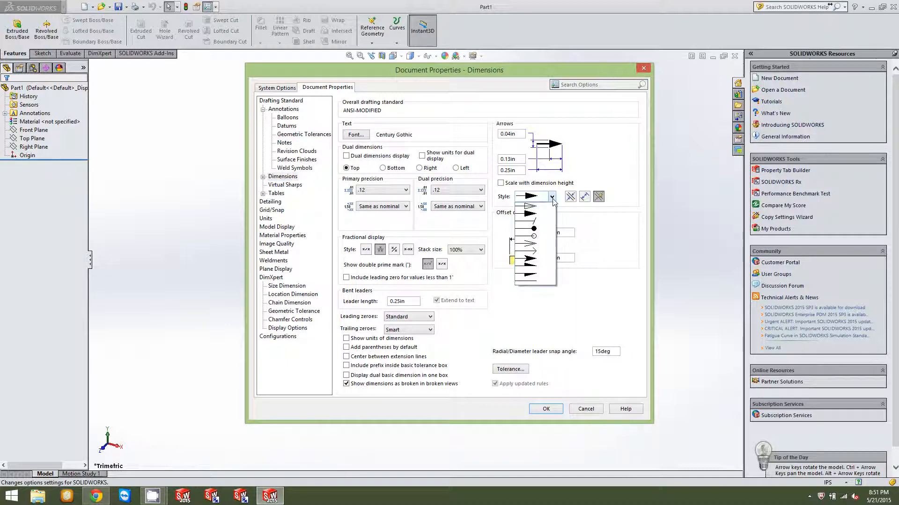
click(553, 198)
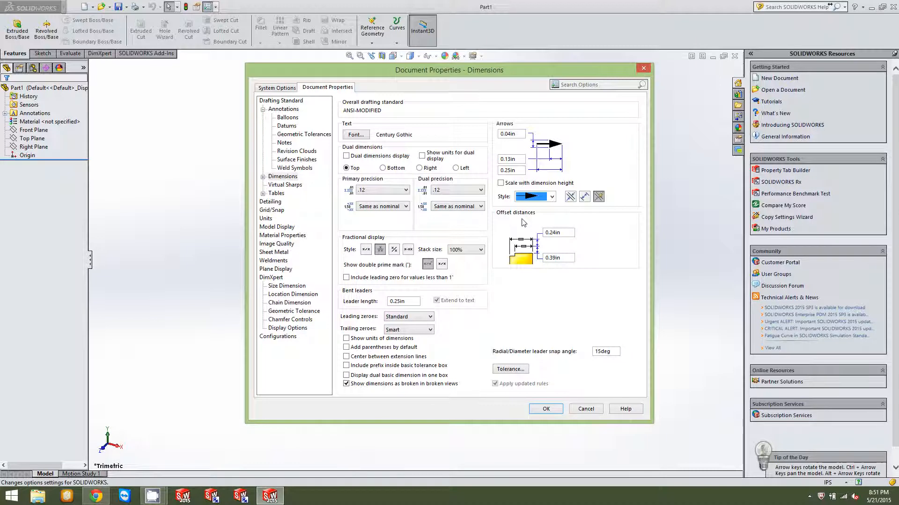
Step: Set the offset distance from the model to the first dimension to 0.5 in and accept the document properties
double_click(567, 256)
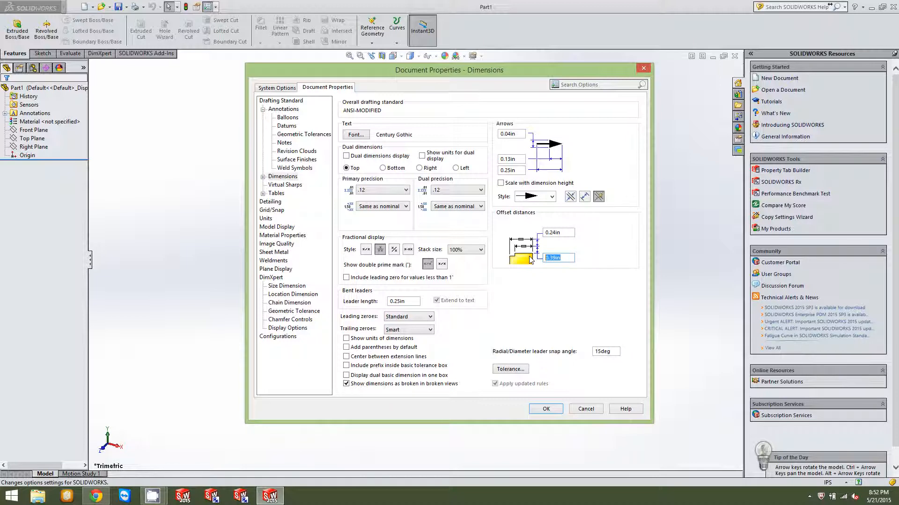
text(.5)
key(Return)
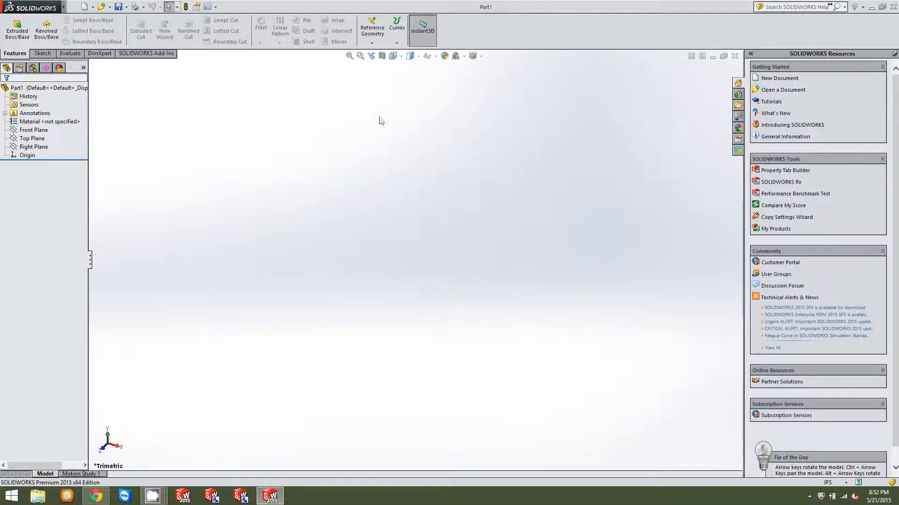
Step: Reopen the dimension settings in the document properties and set the offset distance between dimensions to 3/8 in
click(207, 6)
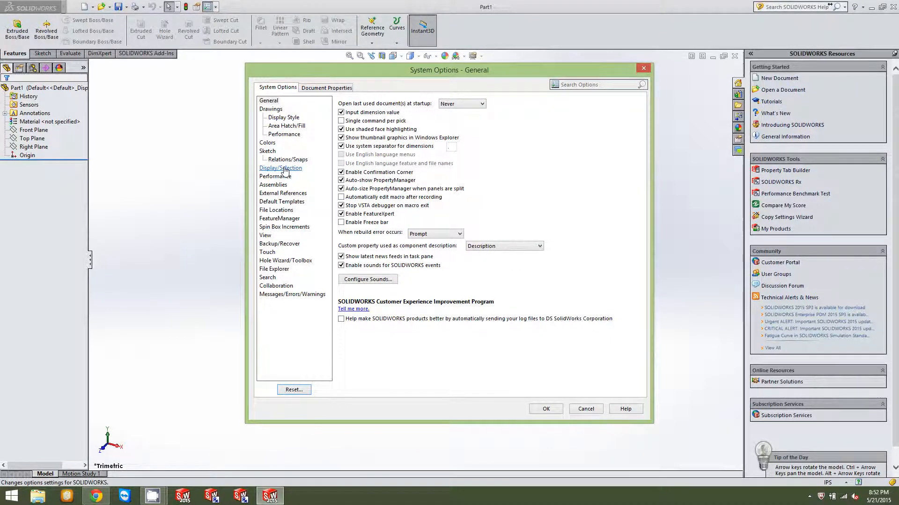
click(315, 88)
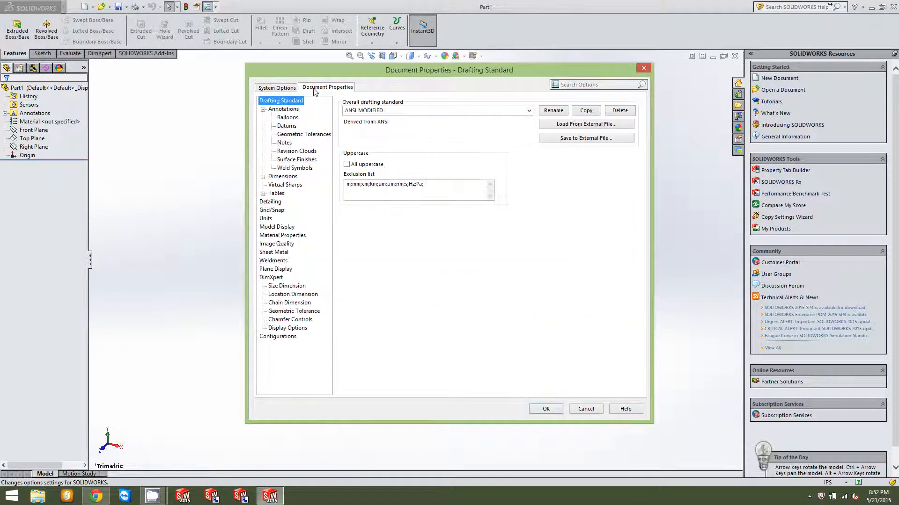
click(286, 177)
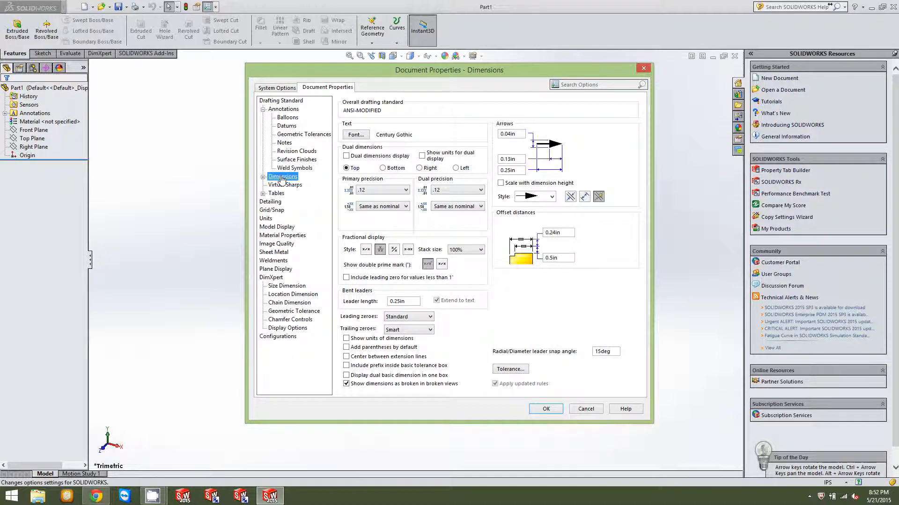
double_click(558, 257)
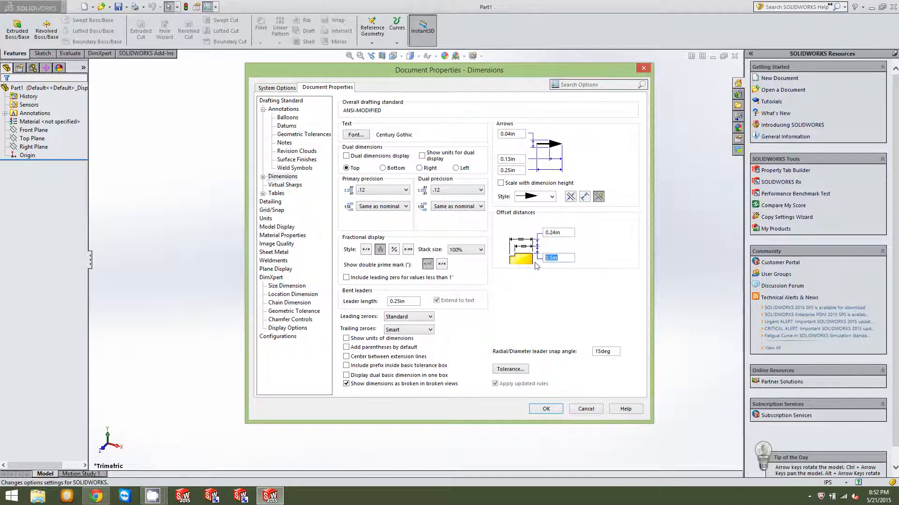
double_click(557, 233)
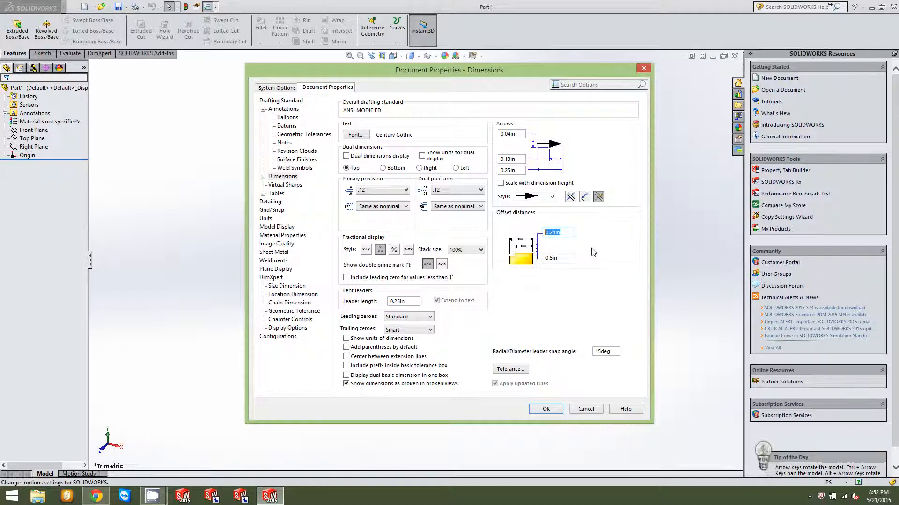
text(3/8)
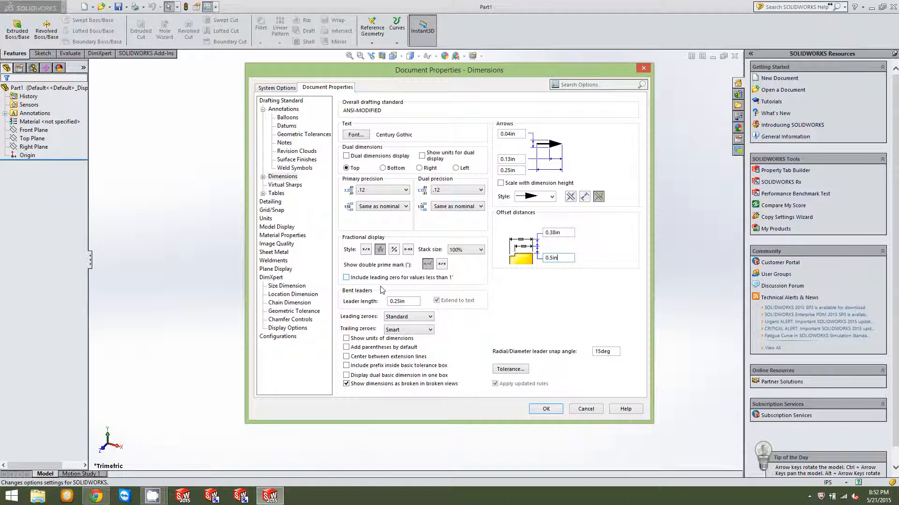
Step: Use the diagonal stacked fraction style with an 80% stack size for dimensions, and set the bent leader length to 0.125 in
click(394, 250)
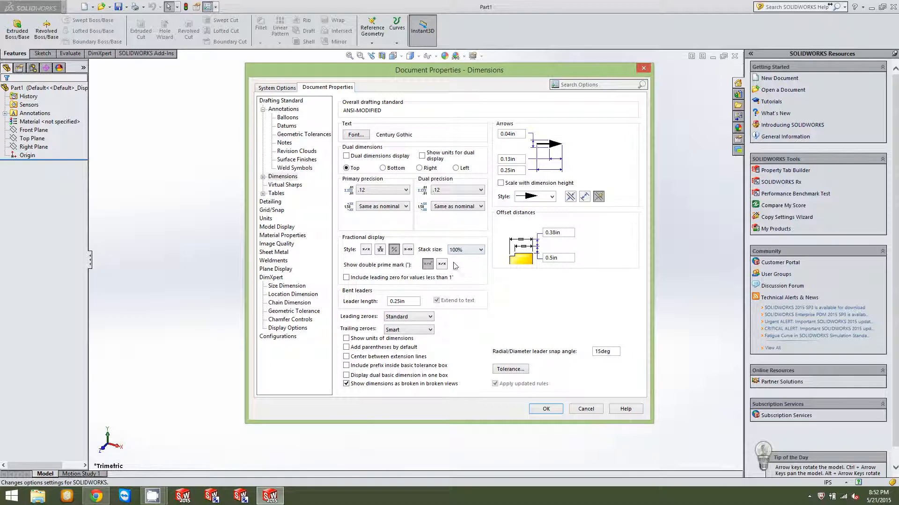
click(479, 250)
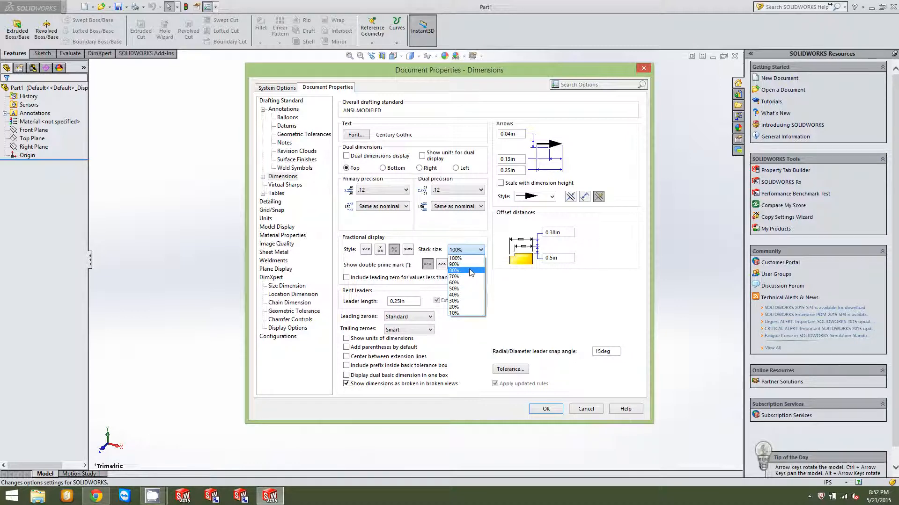
click(470, 272)
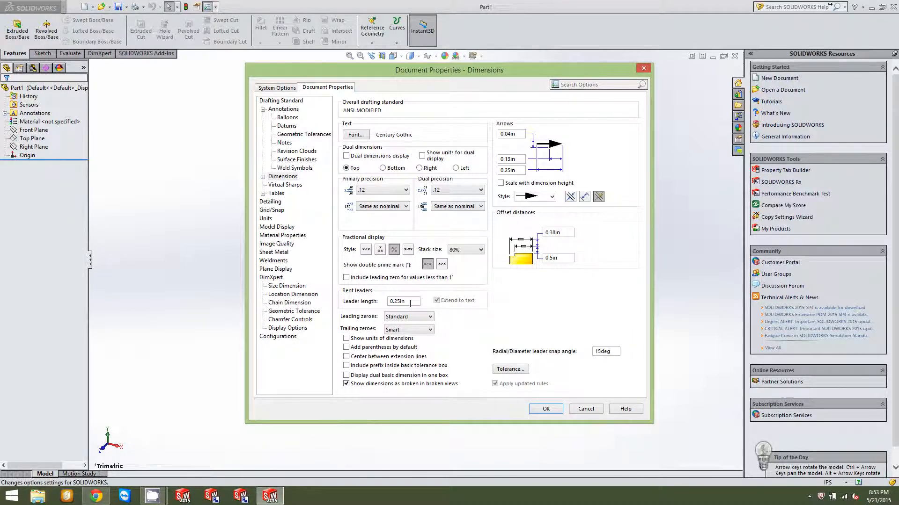
drag(410, 303, 378, 308)
text(.125)
Step: Try the broken-leader and solid-leader aligned text positions for angle dimensions, and return to the broken leader with horizontal text
click(263, 177)
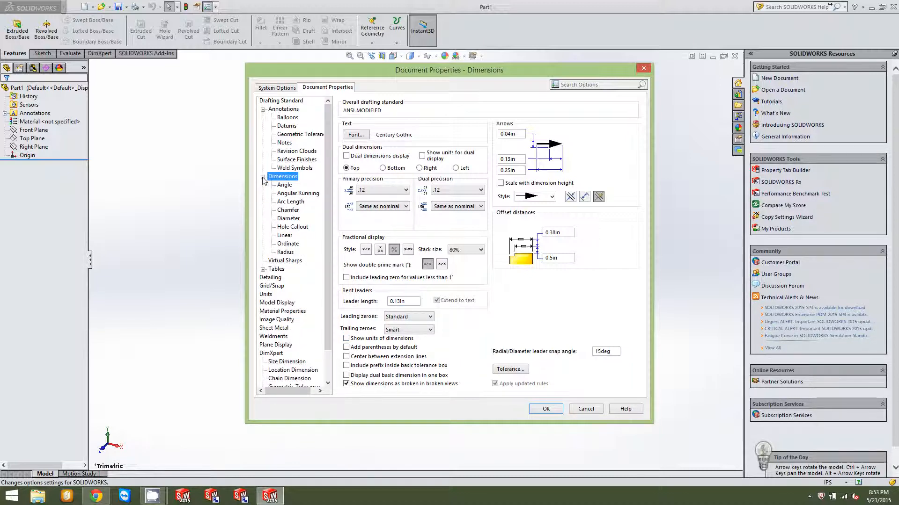
click(285, 186)
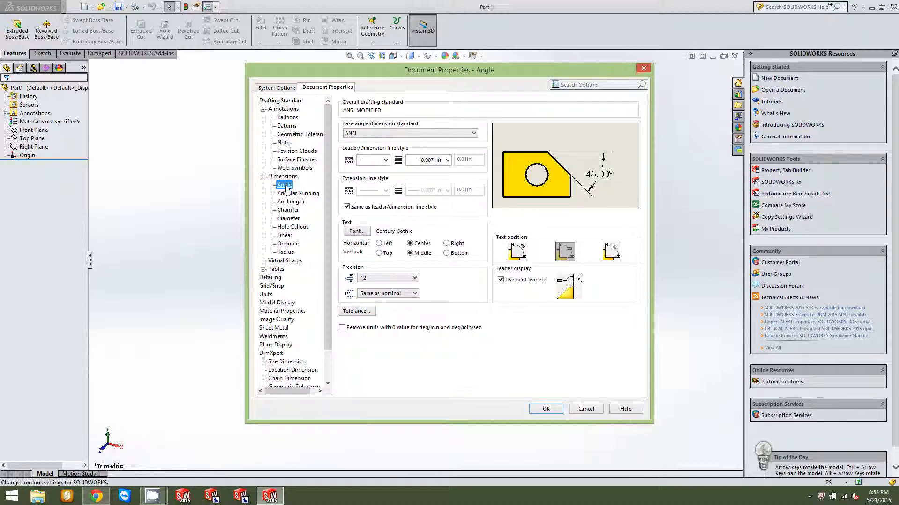
click(609, 255)
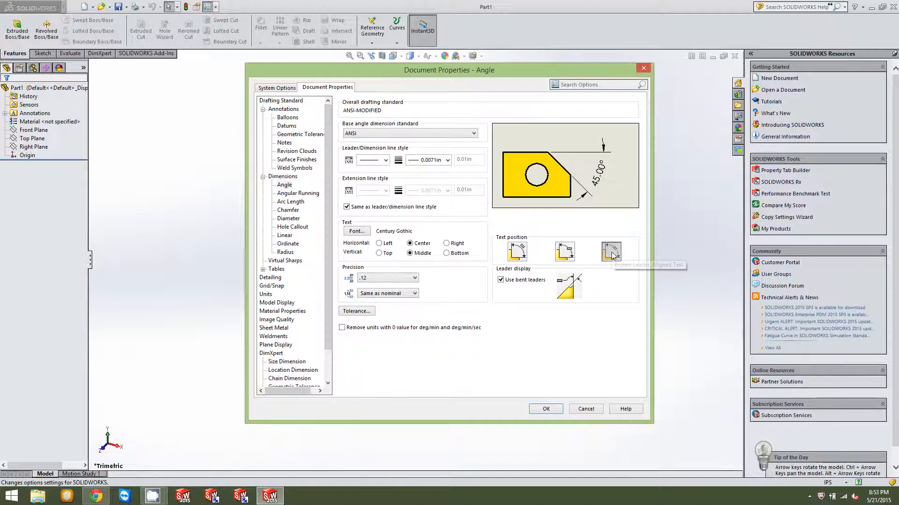
click(521, 254)
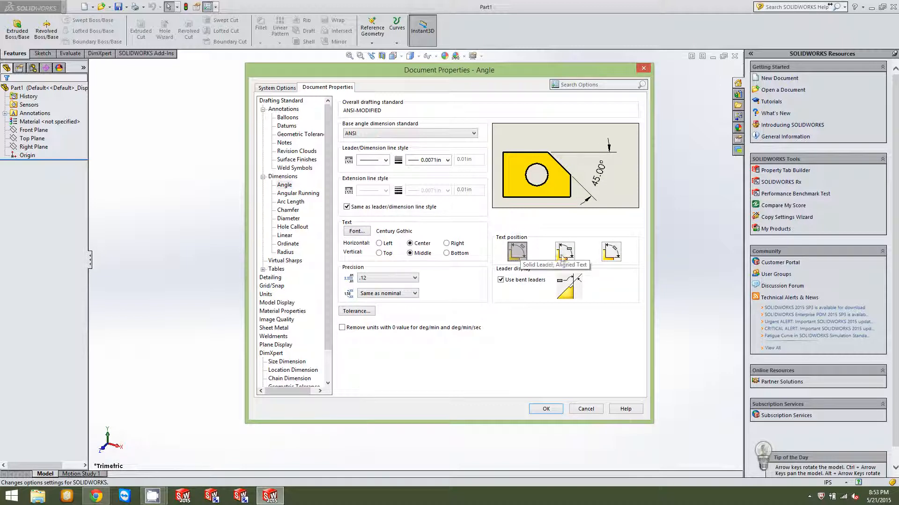
click(565, 253)
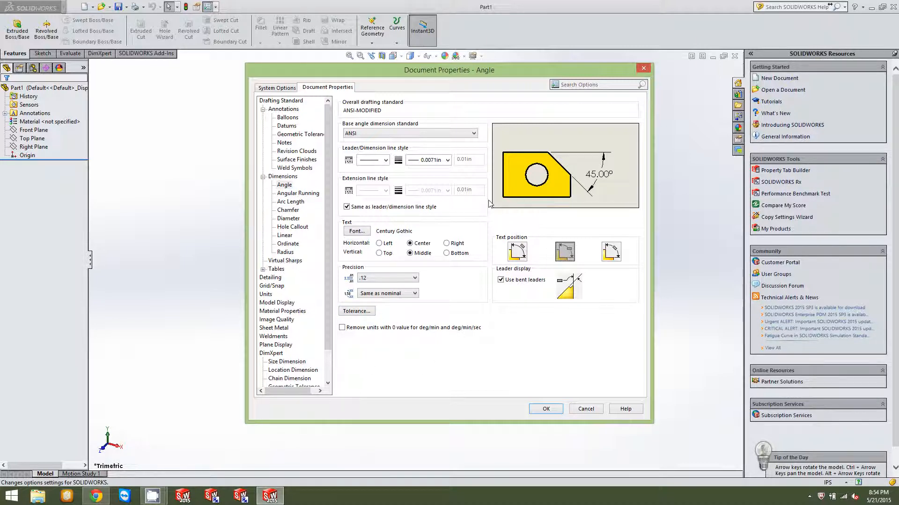
Step: Review the settings for angular running and arc length dimensions, and open those for chamfer dimensions
click(298, 193)
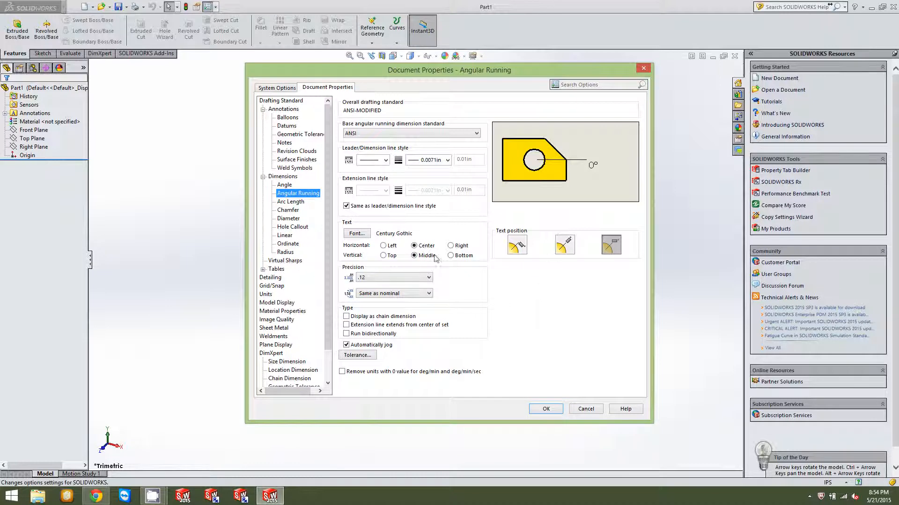
click(290, 202)
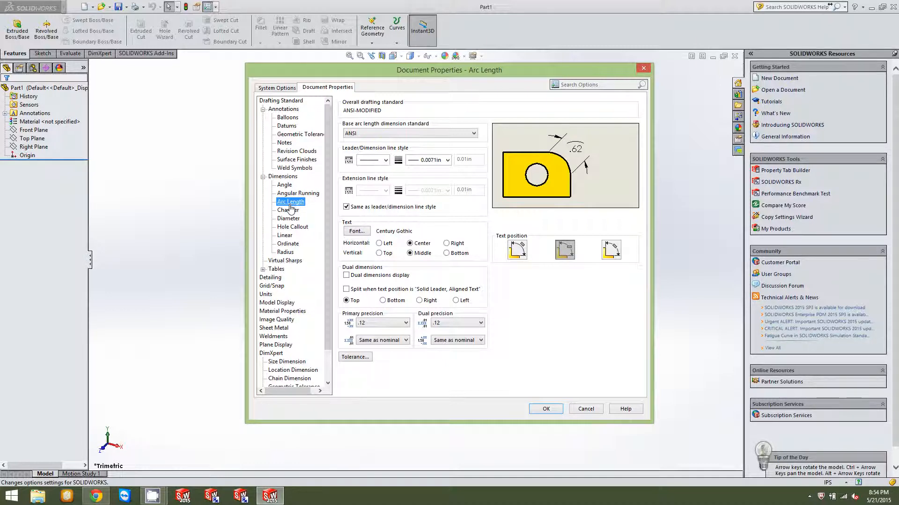
click(288, 210)
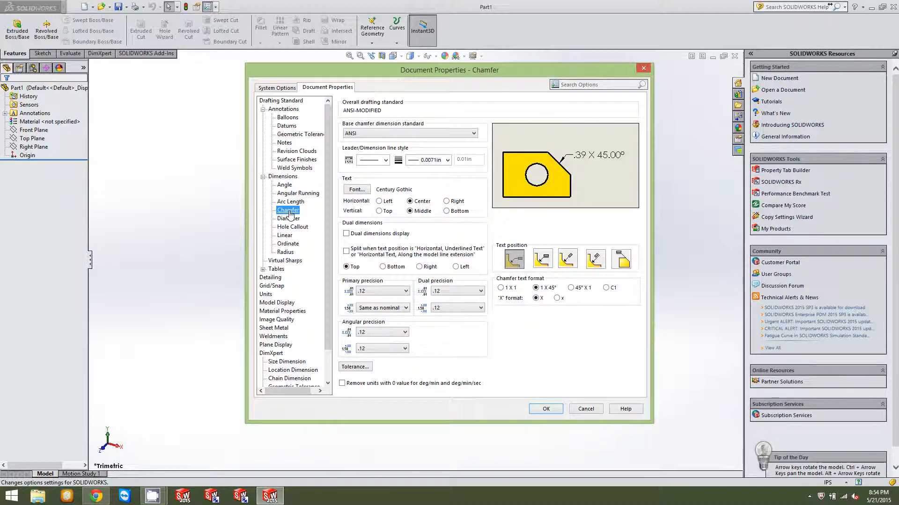
Step: Compare the Horizontal, Underlined Text position with Horizontal Text for chamfer dimensions, and set it back to Horizontal Text
click(543, 263)
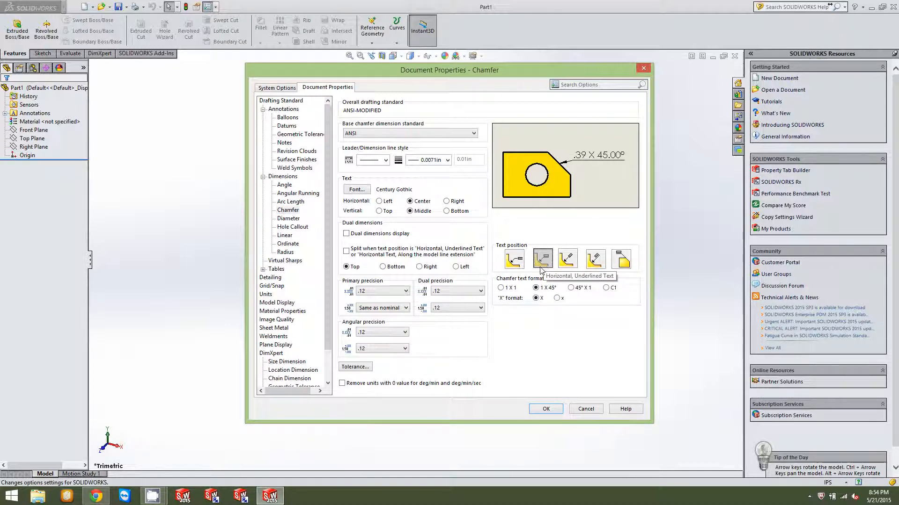
click(516, 263)
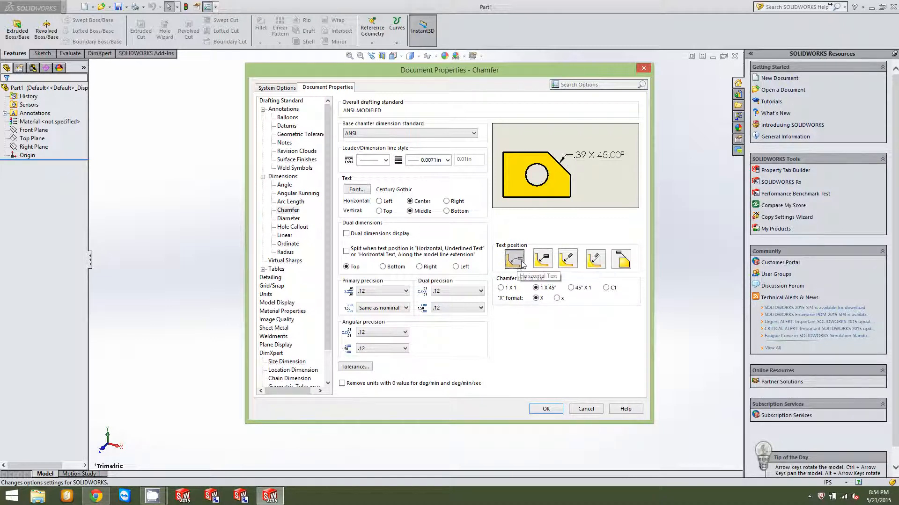
click(550, 263)
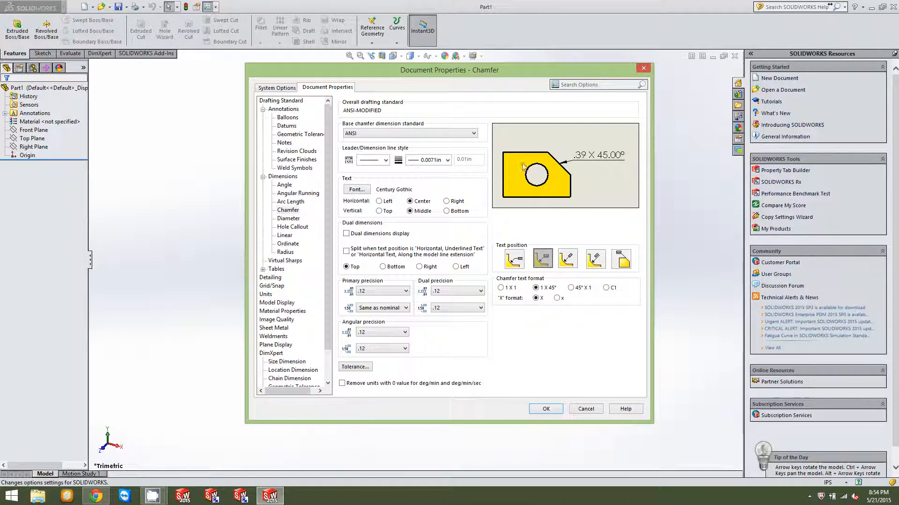
click(514, 259)
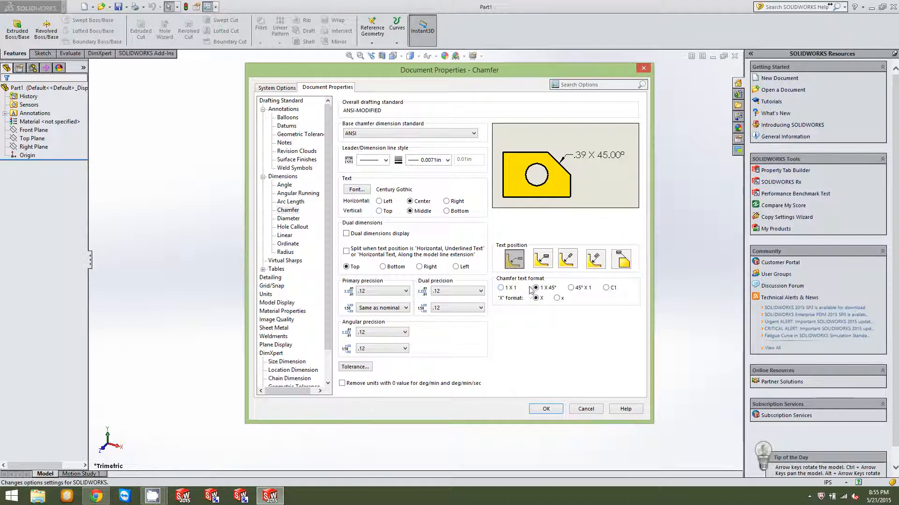
Step: Try the 45° X 1 chamfer text format and switch the format to 1 X 1
click(571, 288)
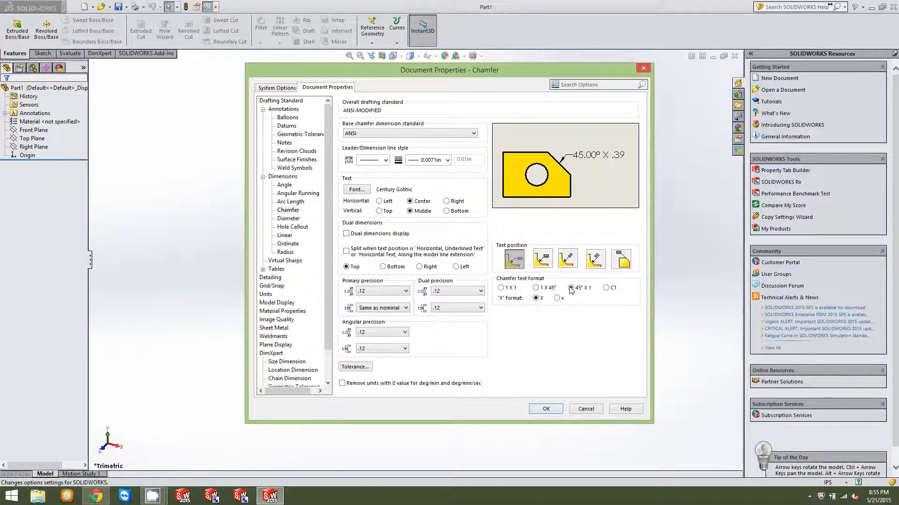
click(504, 289)
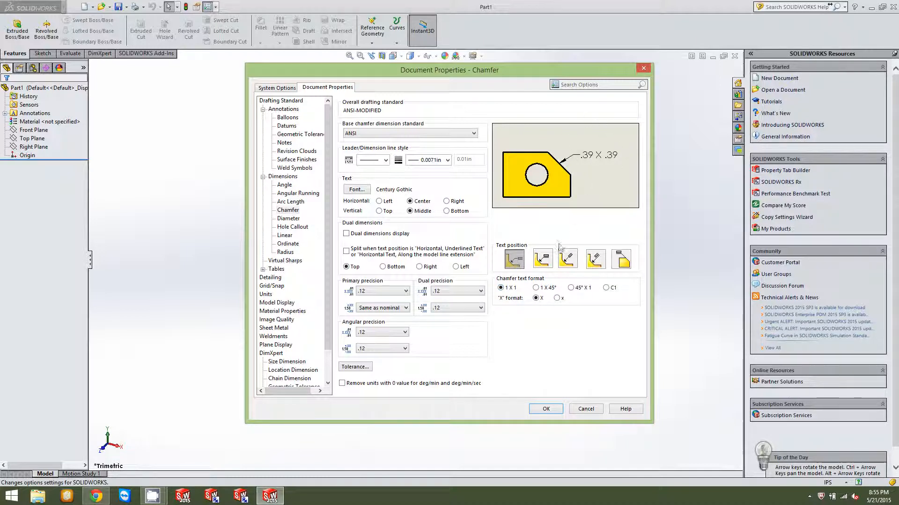
Step: Set the chamfer text format to 1 X 45°, and review the diameter, hole callout, linear and ordinate dimension settings
click(537, 288)
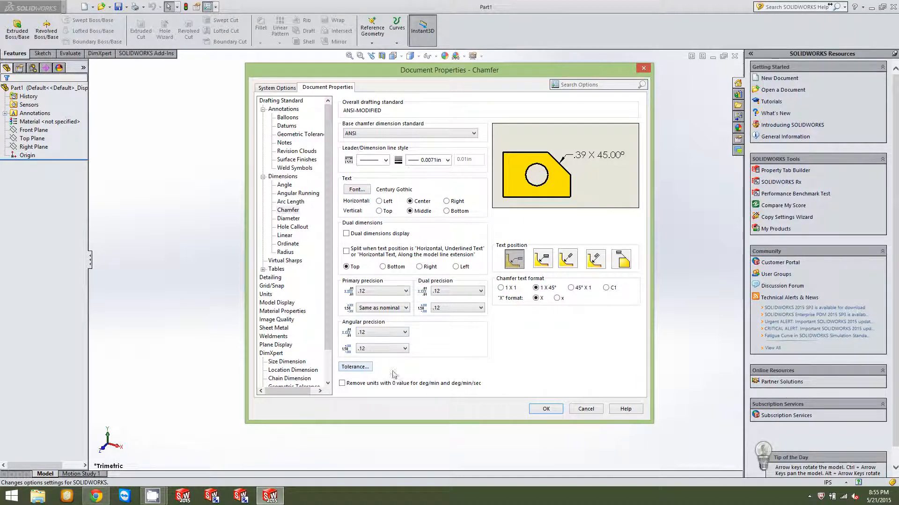
click(295, 220)
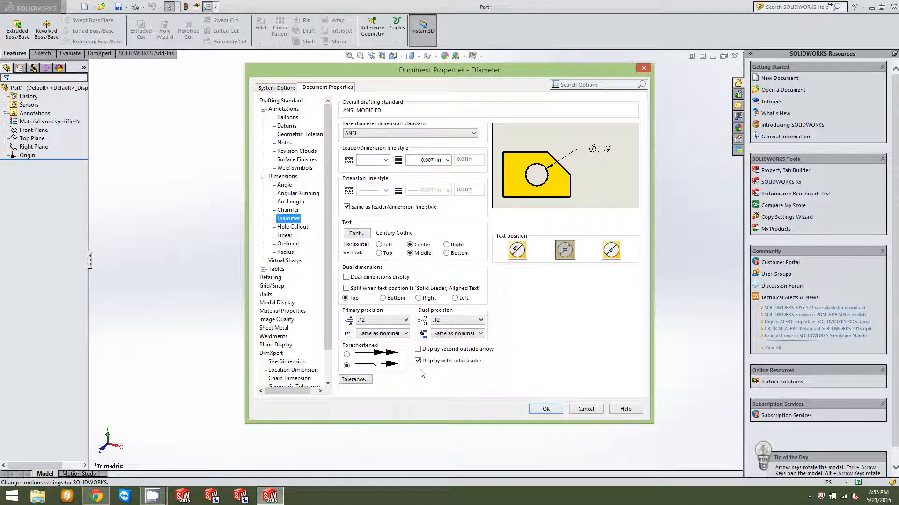
click(291, 227)
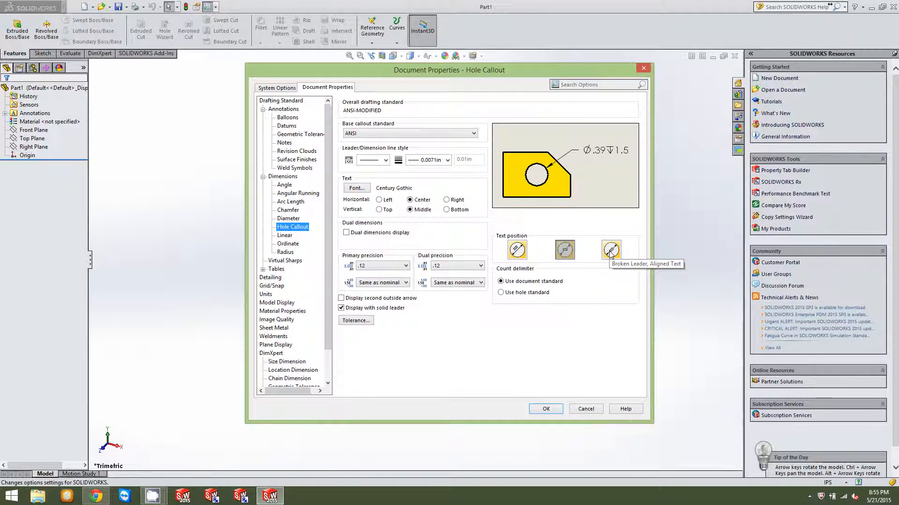
click(286, 236)
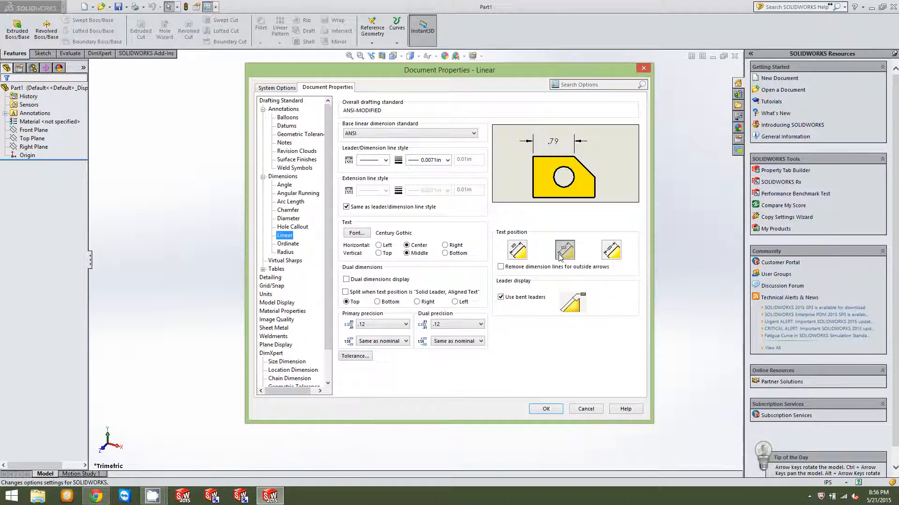
click(286, 244)
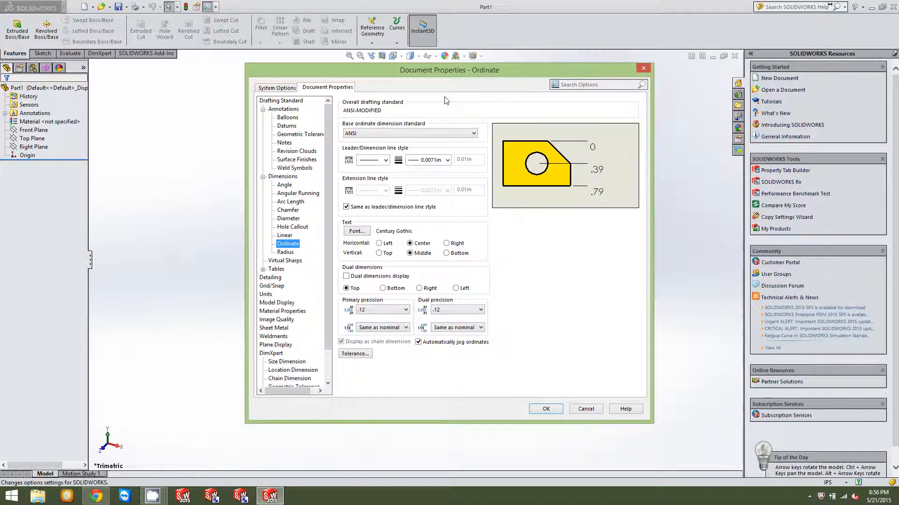
Step: Try the solid-leader and broken-leader aligned text positions for radius dimensions, and return to the broken leader with horizontal text
click(285, 253)
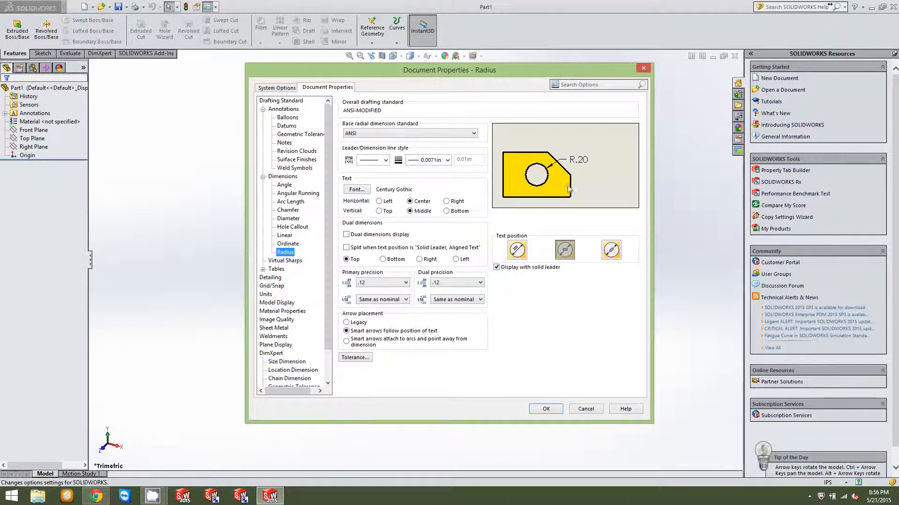
click(513, 256)
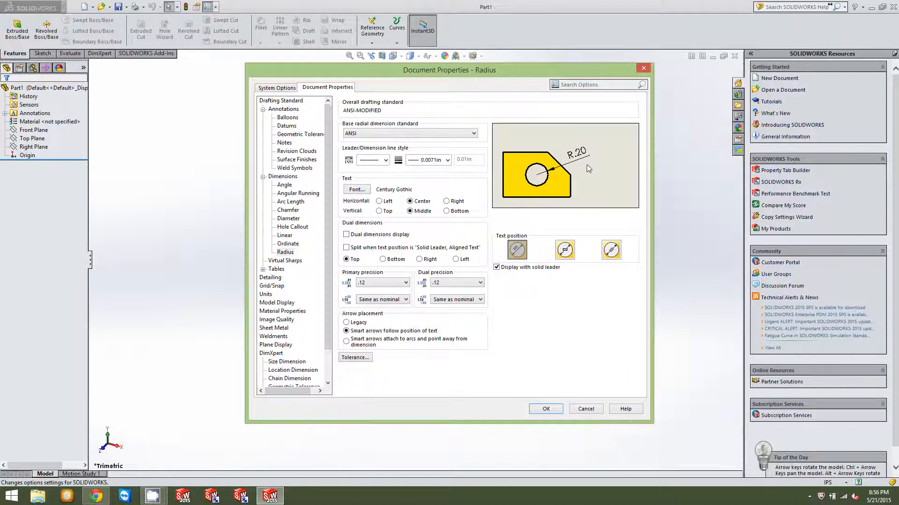
click(611, 253)
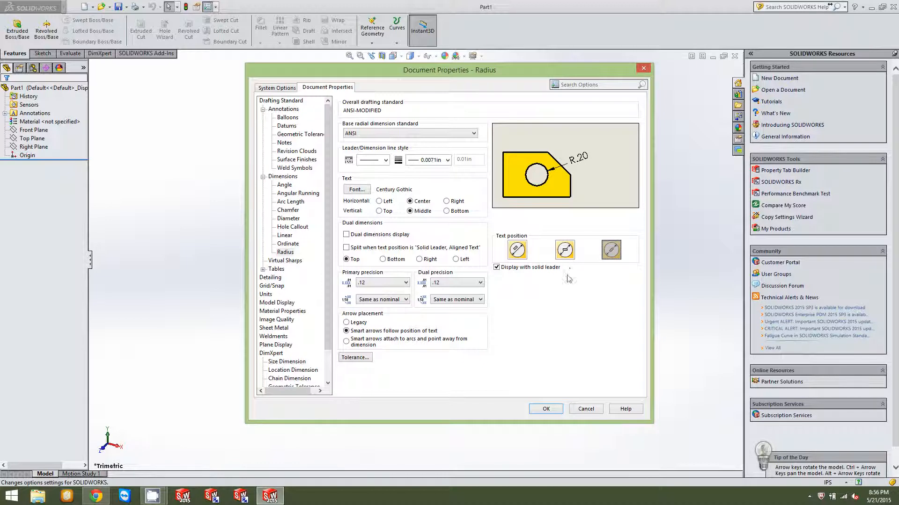
click(564, 251)
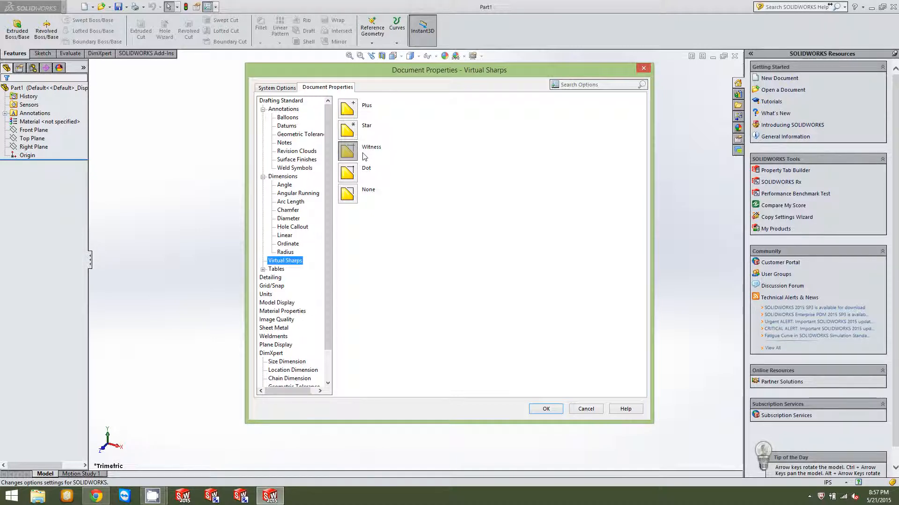
Step: Set the zero quantity display for bill of materials tables to Blank, after trying Zero "0"
click(263, 176)
click(263, 109)
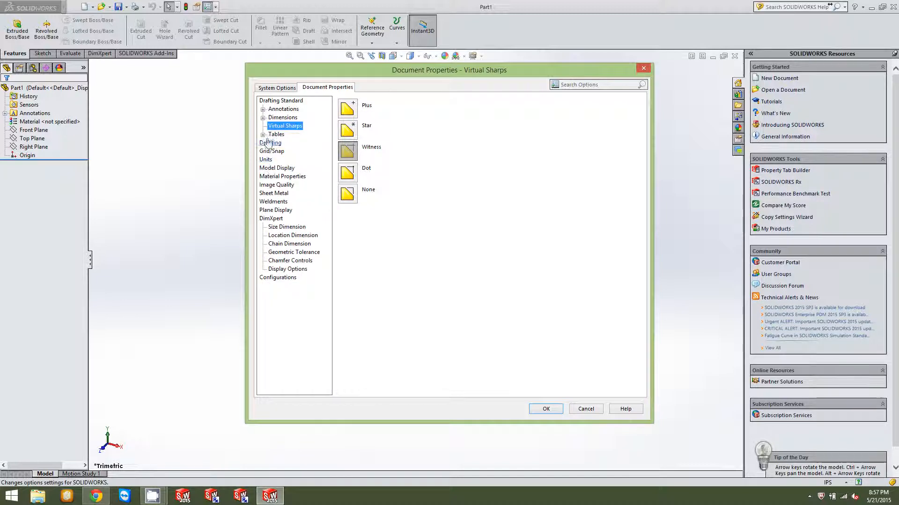
click(263, 134)
click(298, 144)
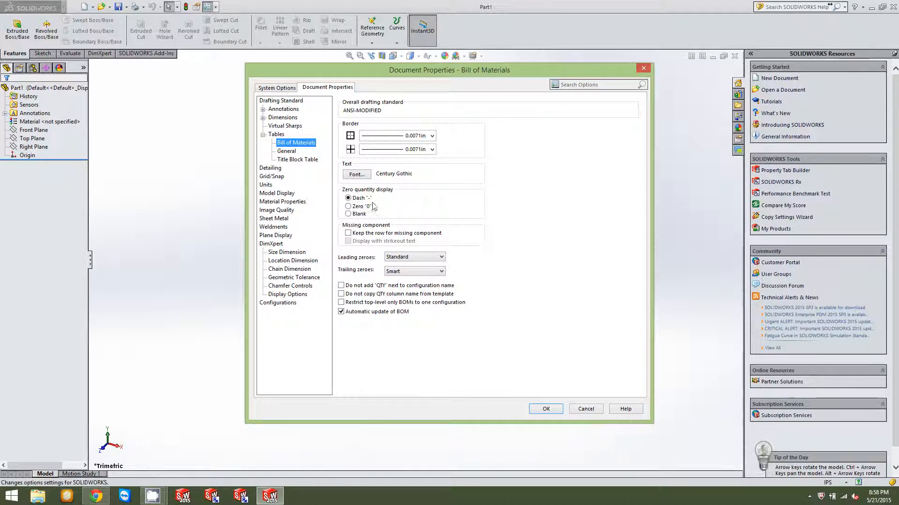
click(348, 206)
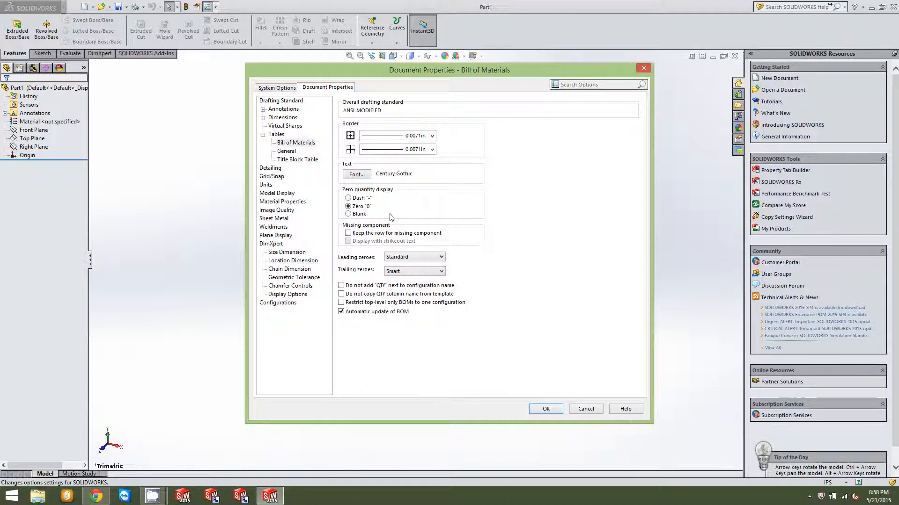
click(348, 214)
Step: Review the border and font settings for general tables and title block tables
click(288, 153)
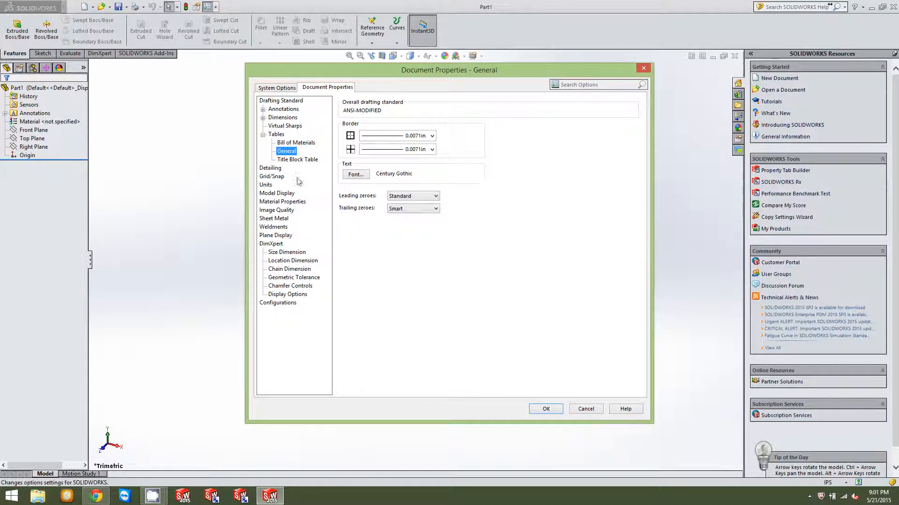
click(296, 160)
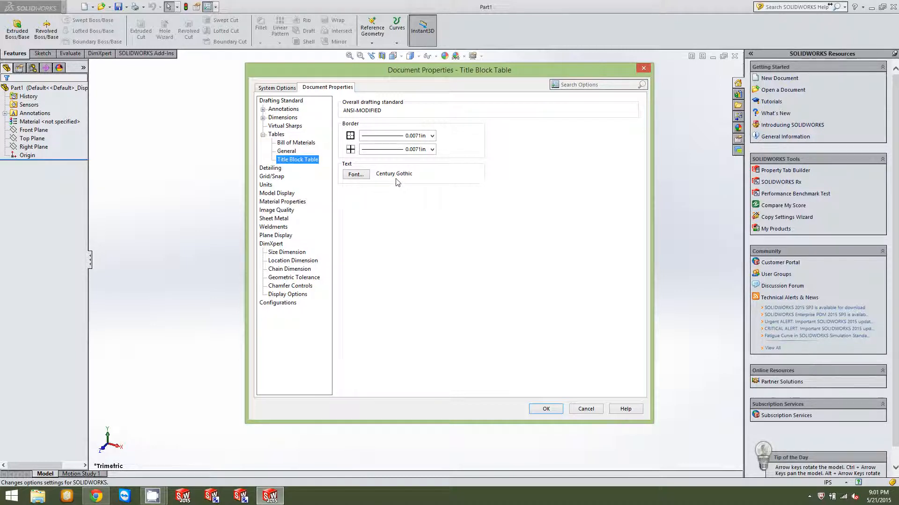
click(263, 134)
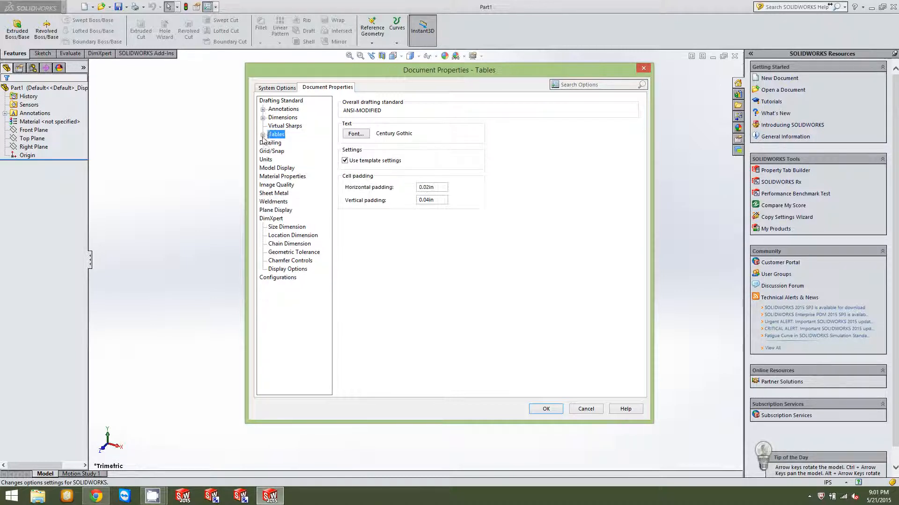
Step: Turn off datums in the display filter of the detailing settings
click(274, 144)
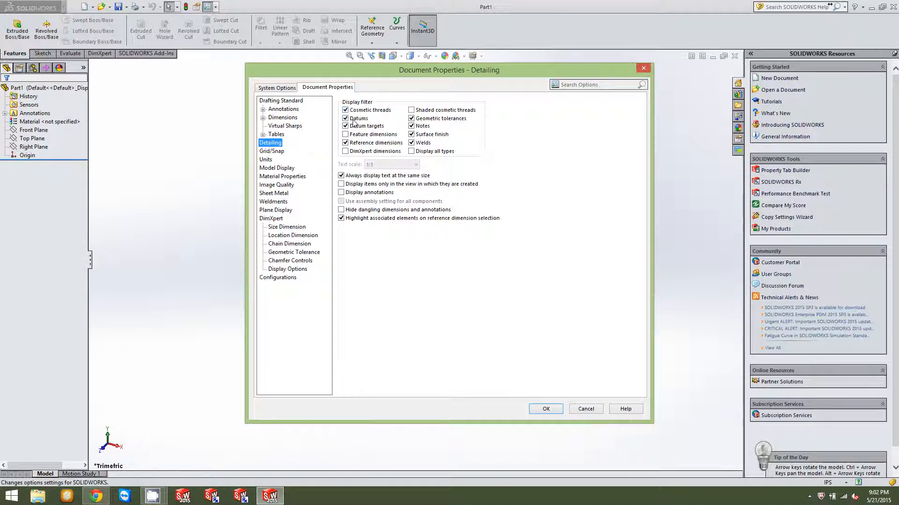
click(345, 118)
Step: Review the grid and snap, units, and model display settings, including the list of model and feature colors
click(276, 153)
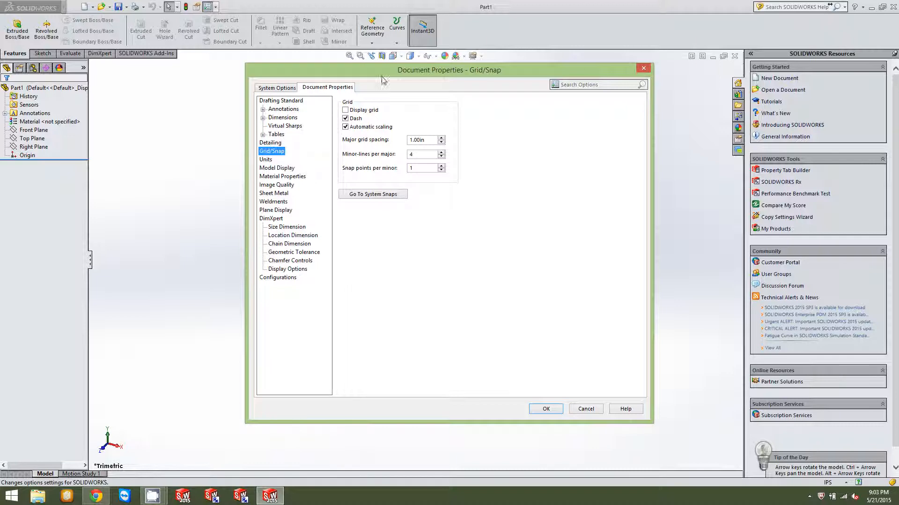
click(266, 160)
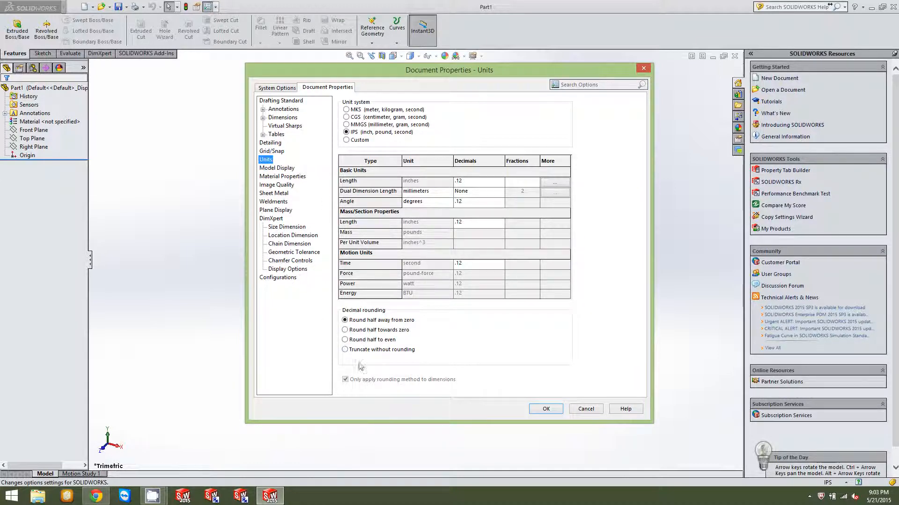
click(276, 169)
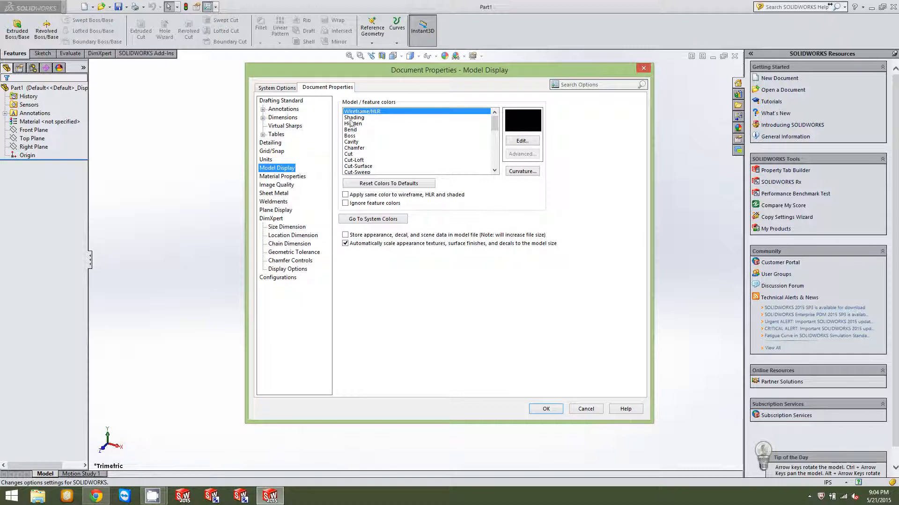
drag(492, 126, 496, 101)
Step: Browse the area hatch patterns in the material properties, keeping ANSI31 (Iron BrickStone)
click(282, 177)
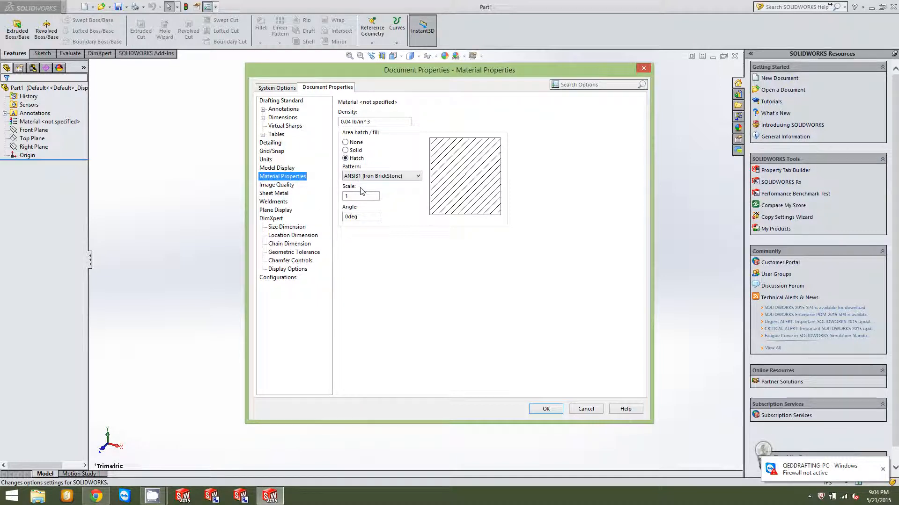
click(417, 176)
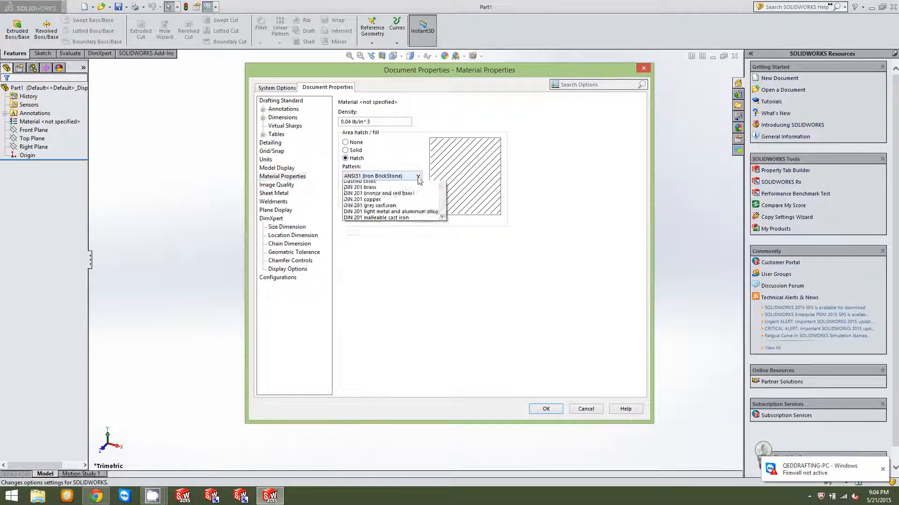
click(418, 177)
click(418, 176)
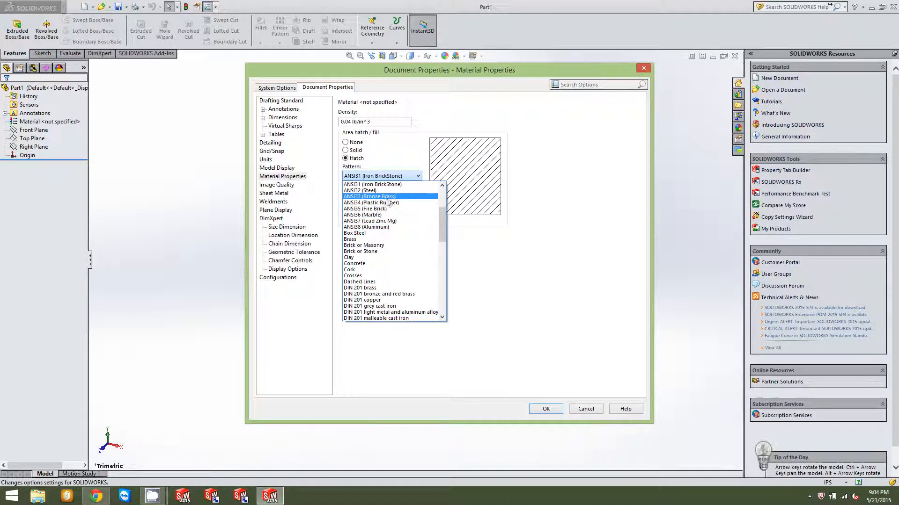
click(417, 176)
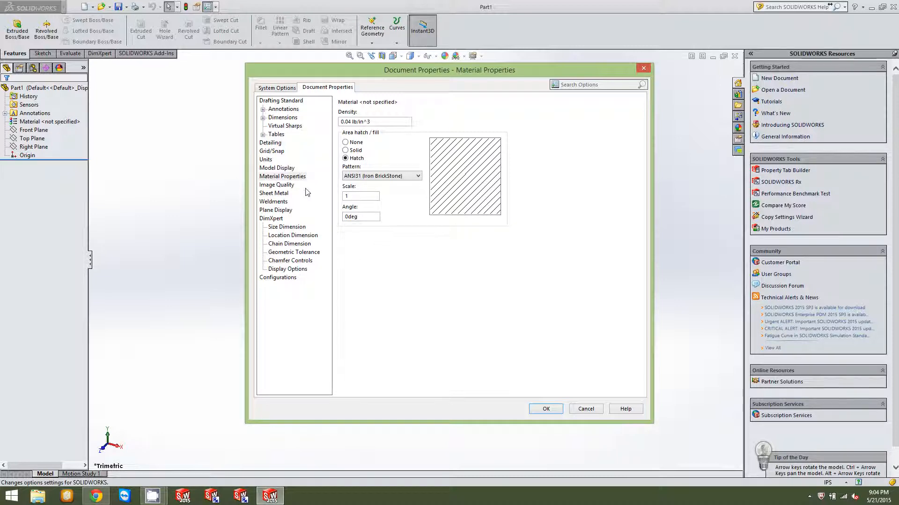
Step: Lower the shaded and draft image quality to a deviation of 0.02590137in, and slightly raise the wireframe resolution
click(281, 185)
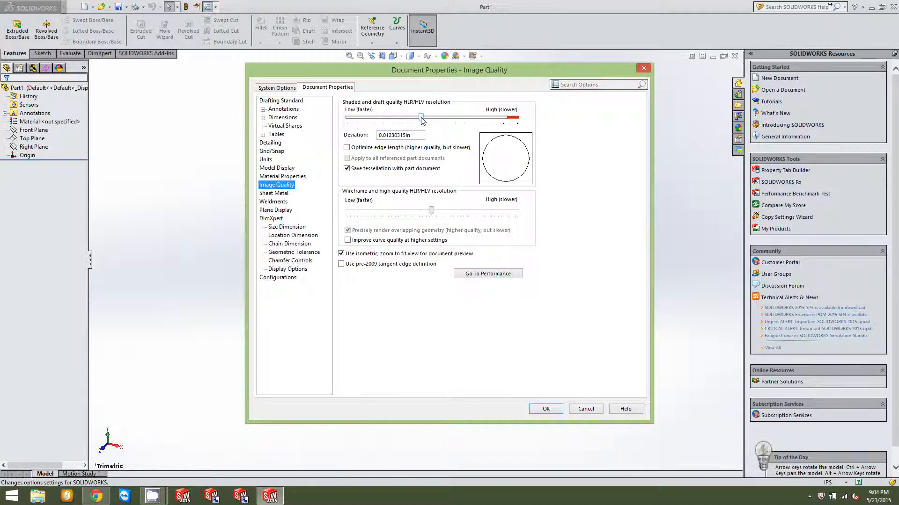
drag(423, 120, 482, 121)
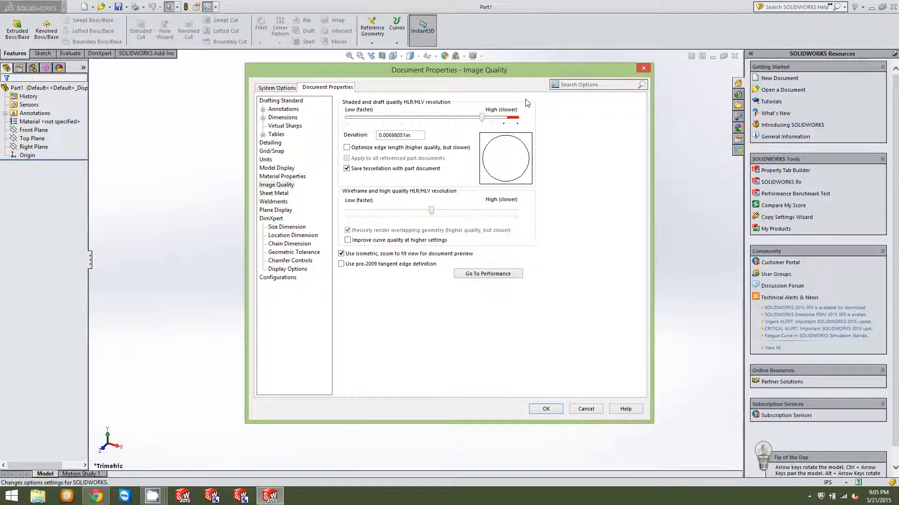
mouse_move(485, 121)
mouse_down()
mouse_move(505, 121)
mouse_move(380, 126)
mouse_up()
drag(433, 214, 441, 214)
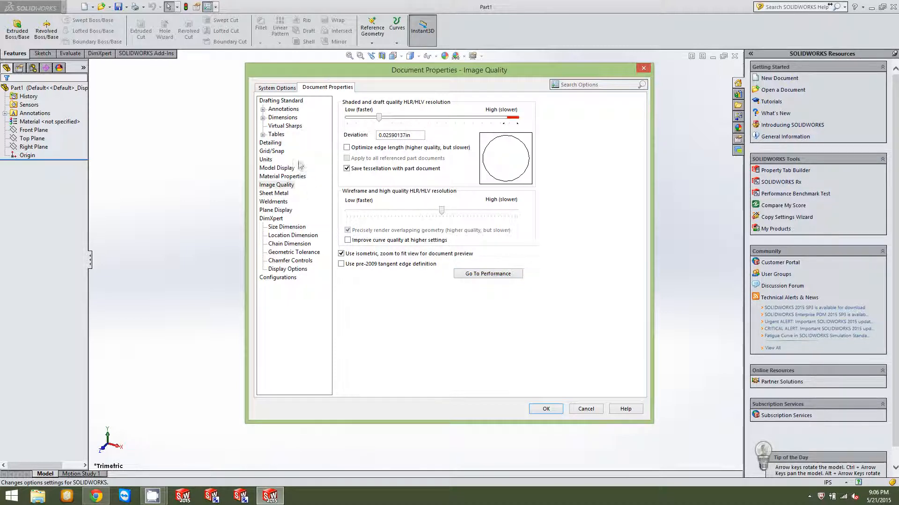
Step: Review the flat pattern options for sheet metal and the cut list options for weldments
click(276, 194)
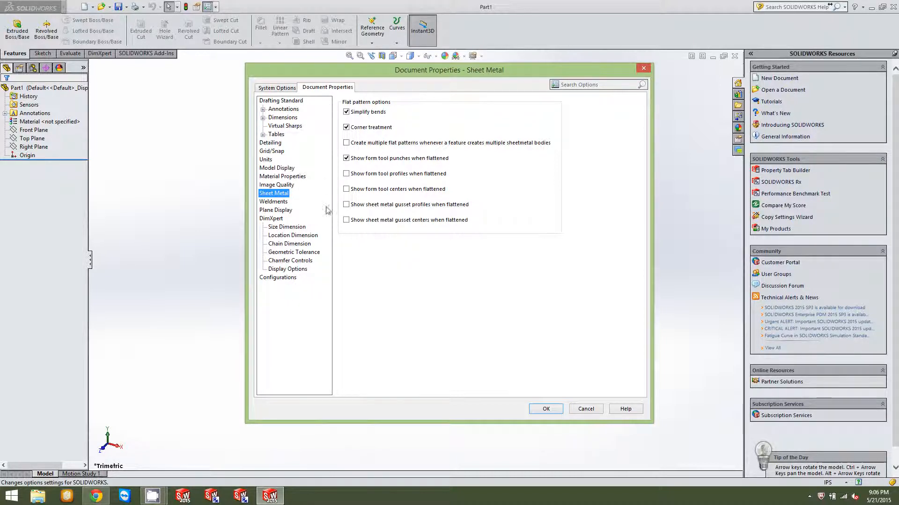
click(279, 202)
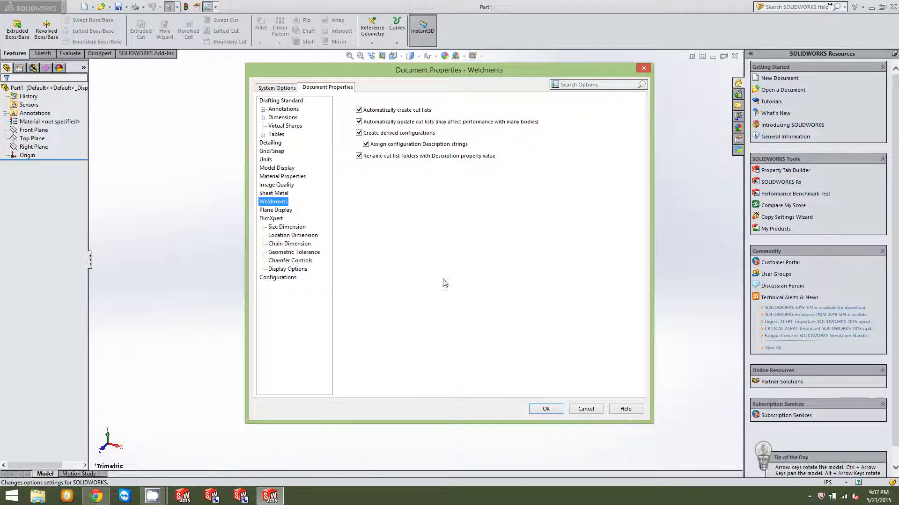
Step: Slightly reduce the transparency of plane faces, and check their front and back face colors, accepting both as they are
click(279, 210)
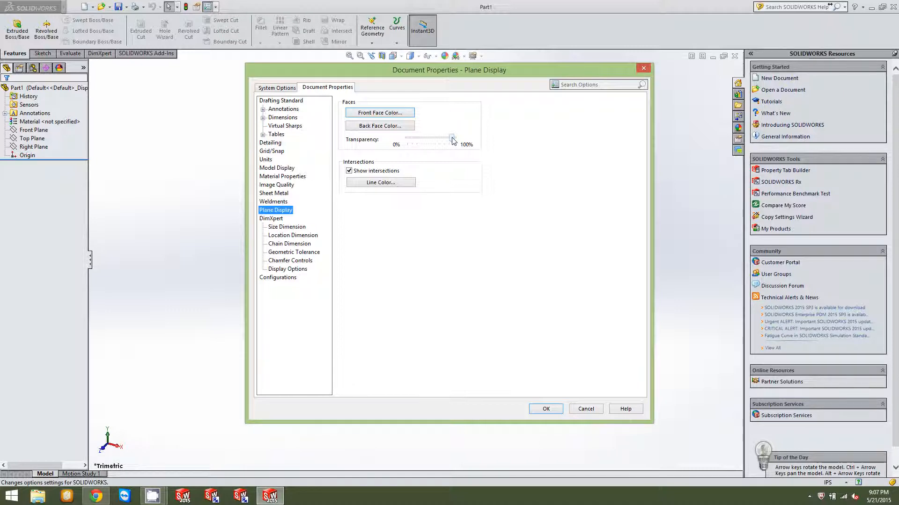
mouse_move(452, 139)
mouse_down()
mouse_move(435, 140)
mouse_move(449, 140)
mouse_up()
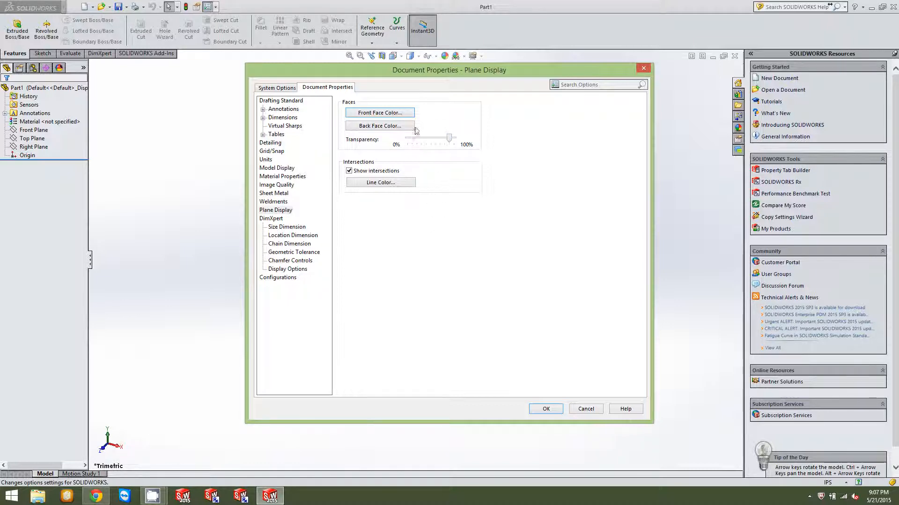
click(367, 114)
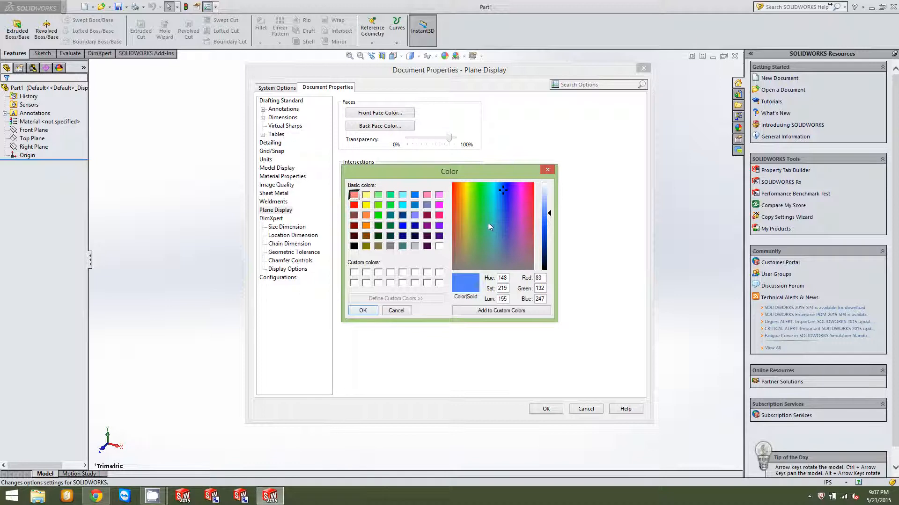
click(362, 310)
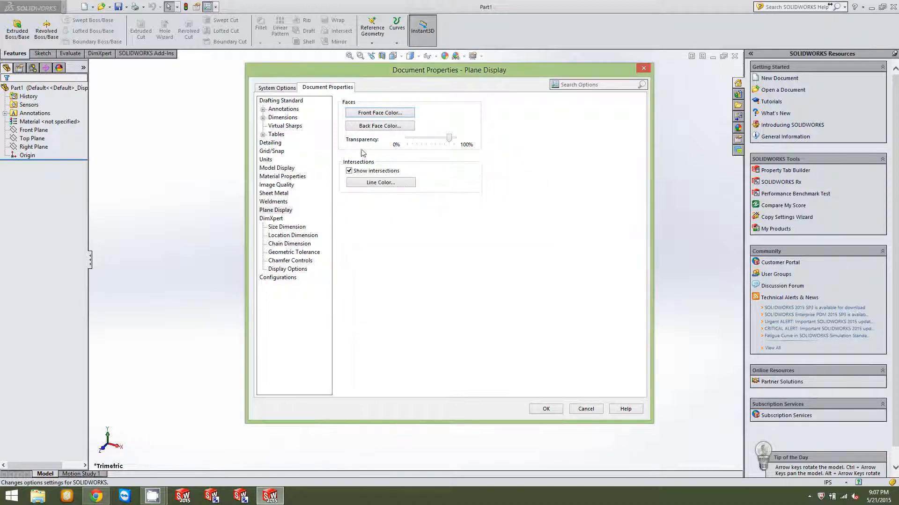
click(370, 127)
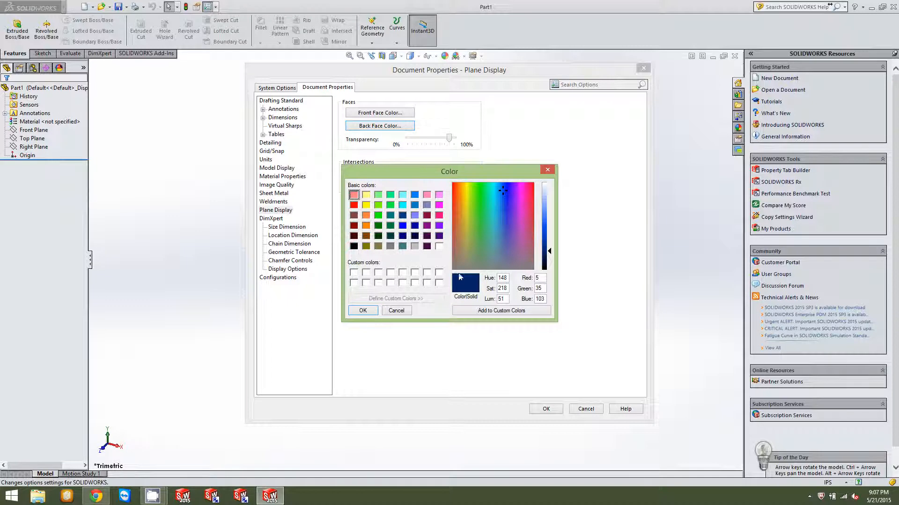
click(363, 310)
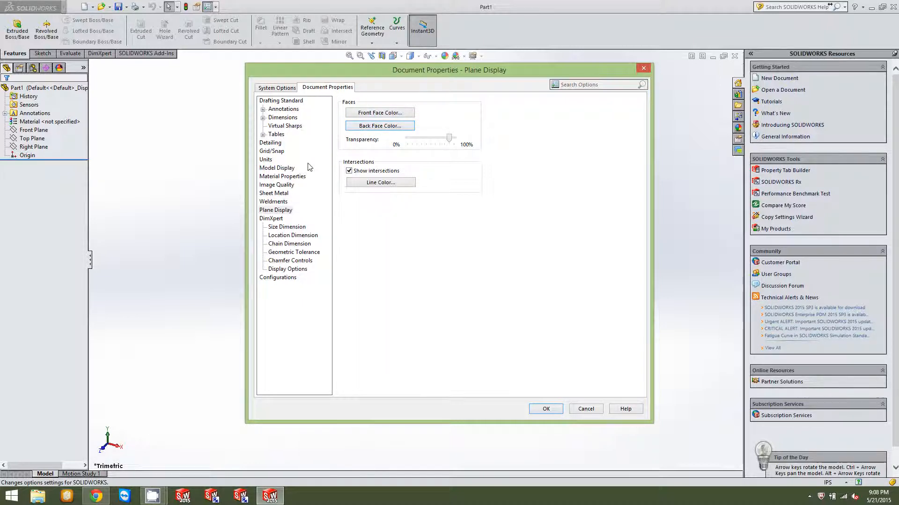
Step: Review the DimXpert and configurations options, and accept the document properties
click(275, 220)
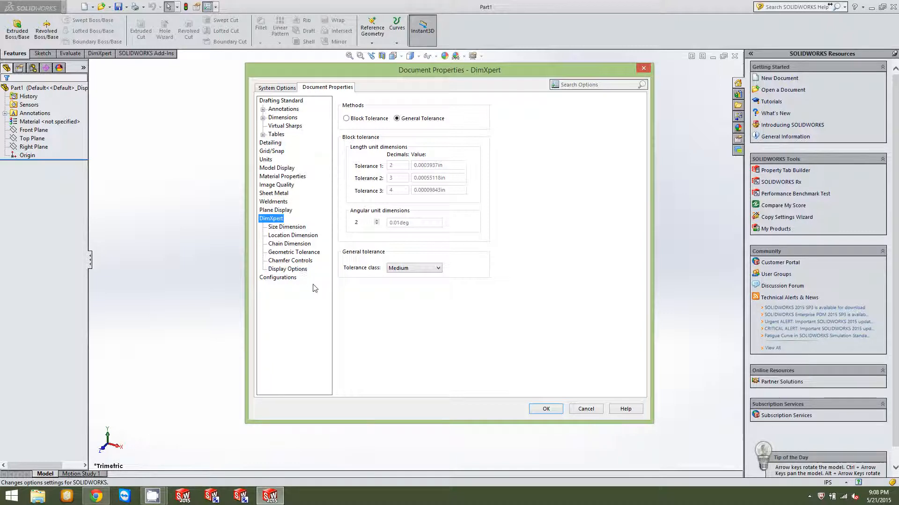
click(278, 279)
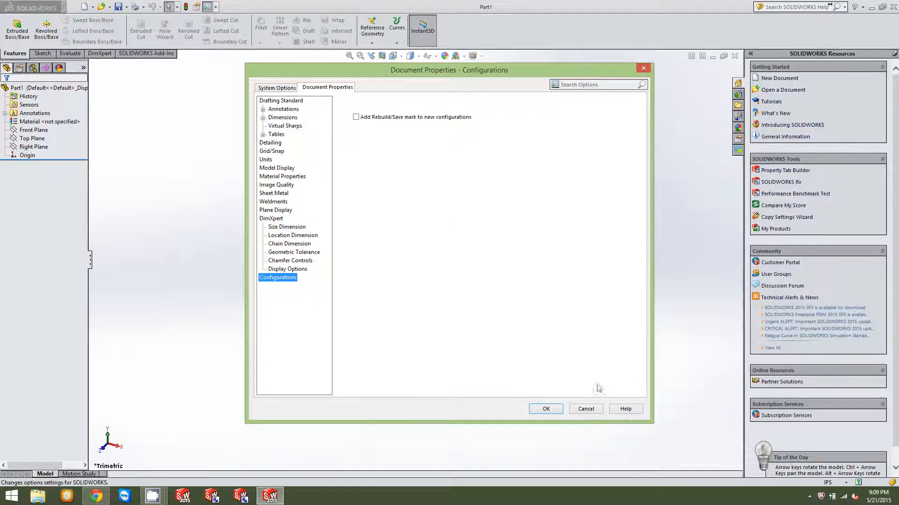
click(546, 409)
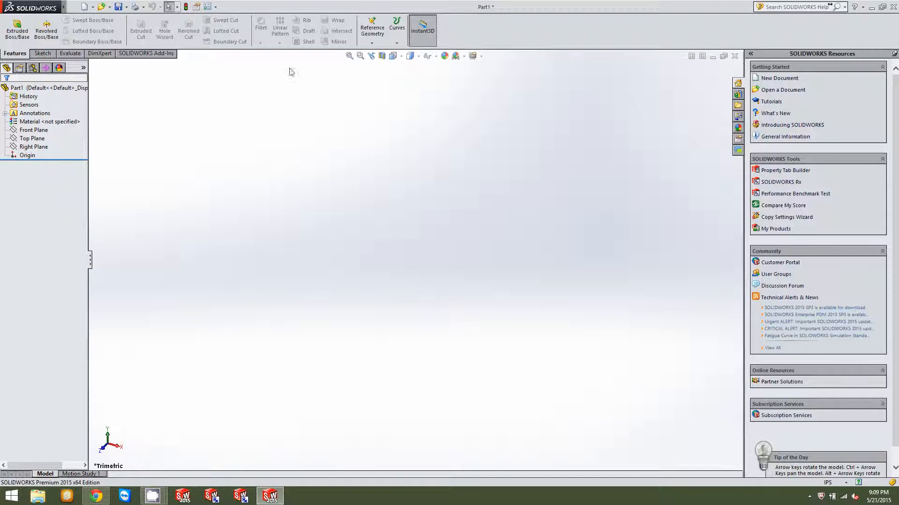
Step: Start saving the part, creating a folder named Custom SW Files in Documents as the save location
click(126, 7)
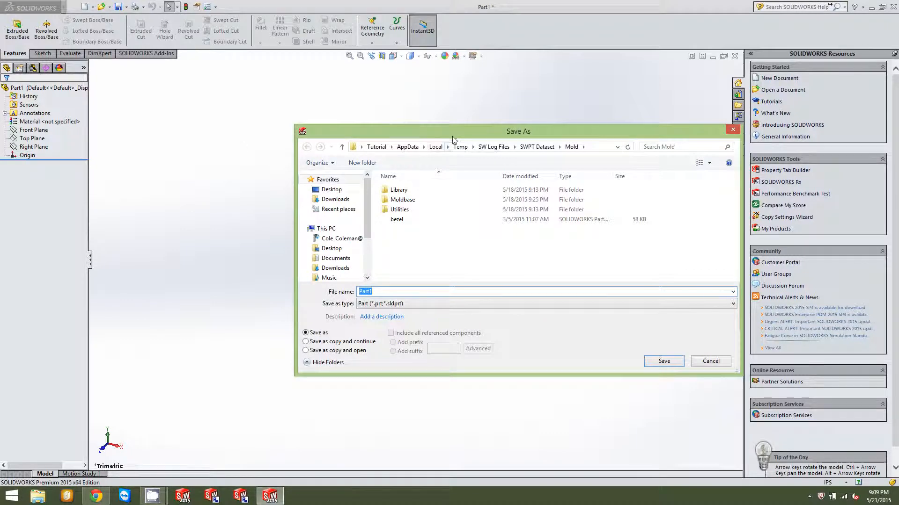
drag(397, 128, 308, 82)
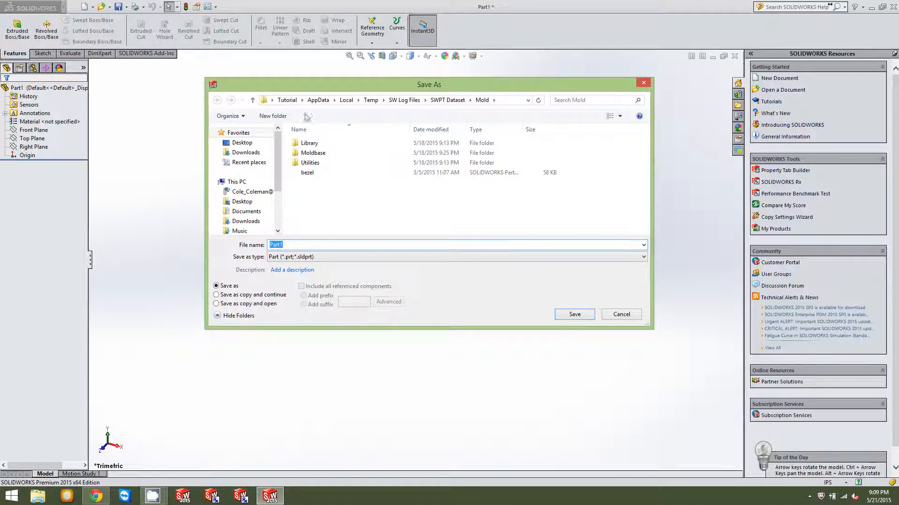
click(257, 212)
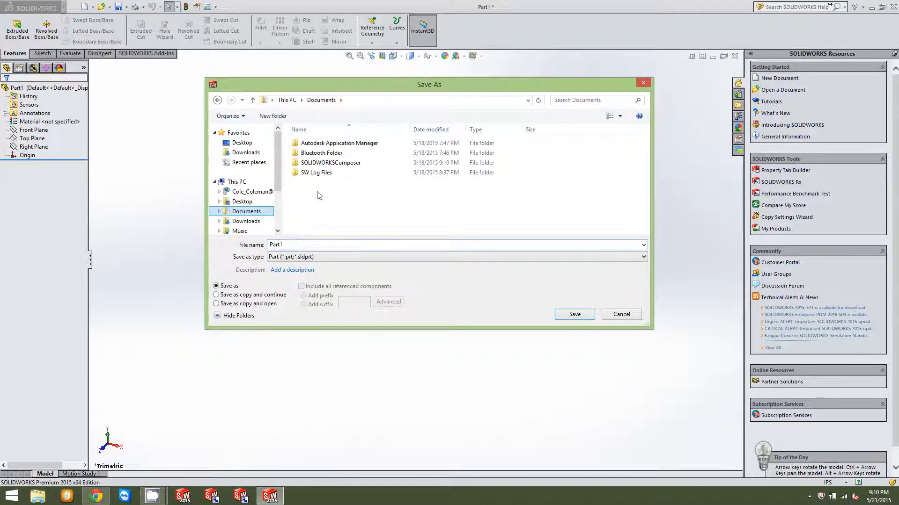
click(282, 116)
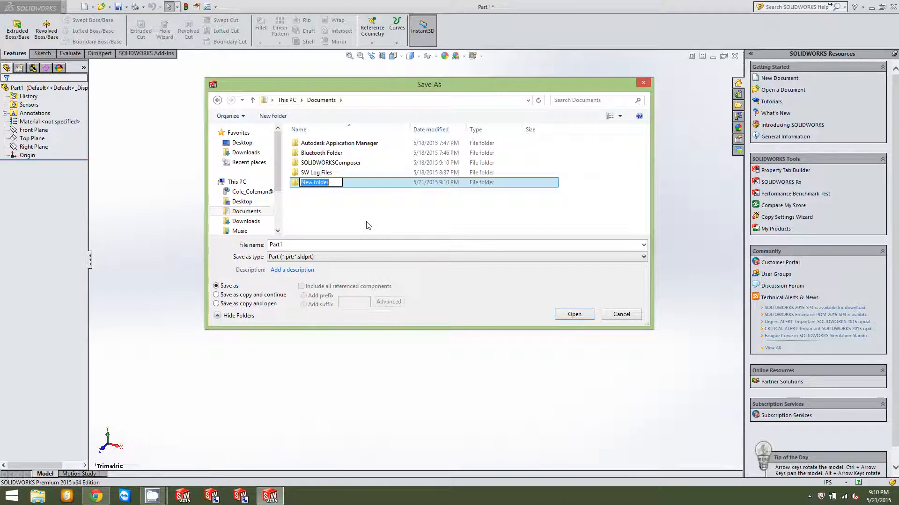
text(Custom SW F)
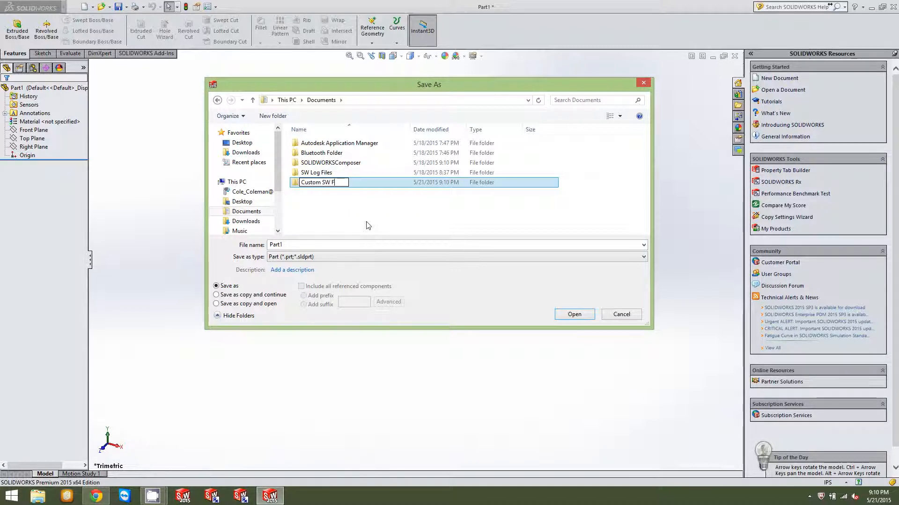
text(iles)
key(Return)
double_click(339, 183)
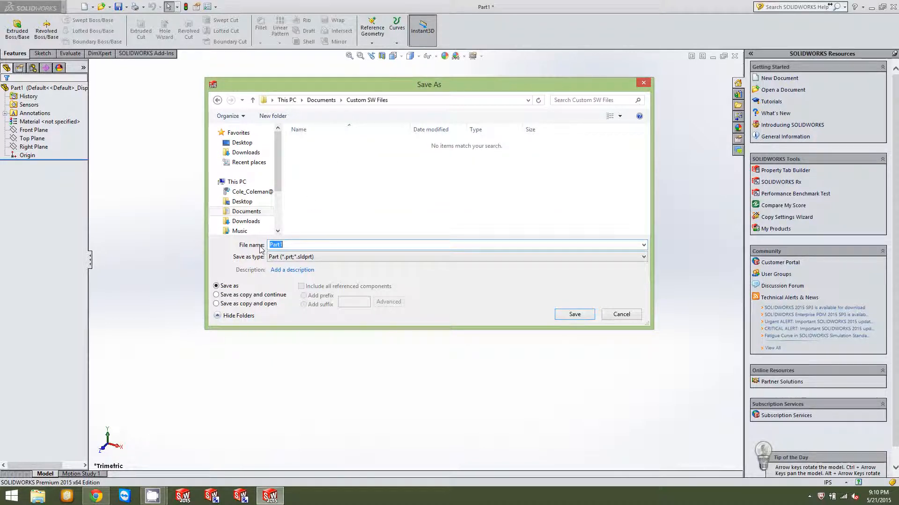
Step: Save the part as a Part Templates (*.prtdot) file named Basic IPS in the Custom SW Files folder under Documents
text(PS)
key(BackSpace)
text(B)
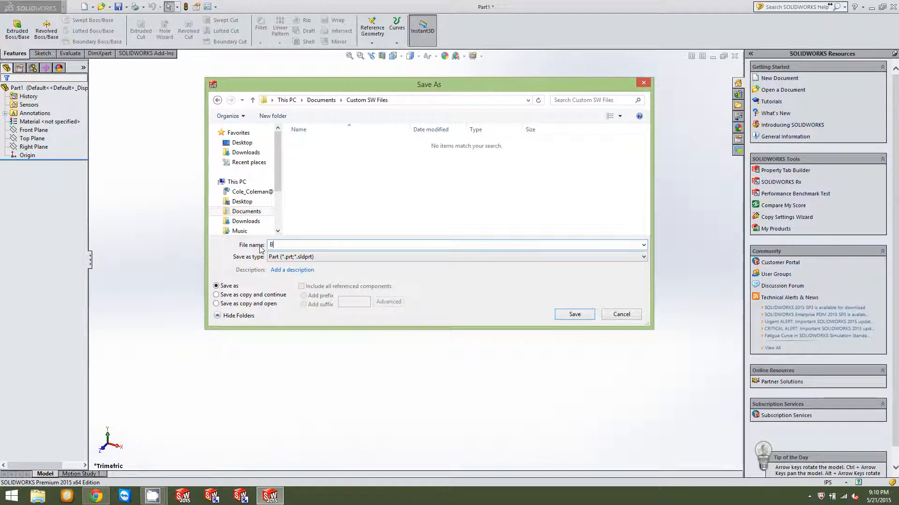
text(asic IpS)
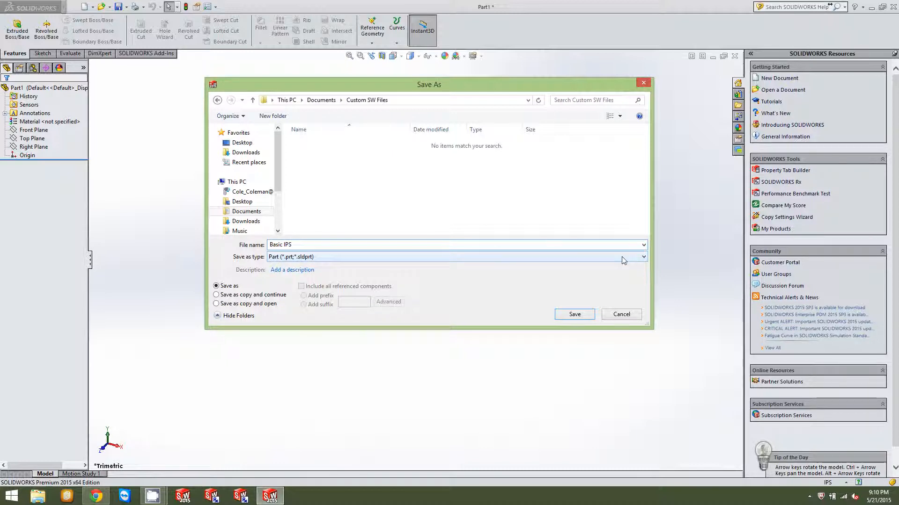
click(643, 257)
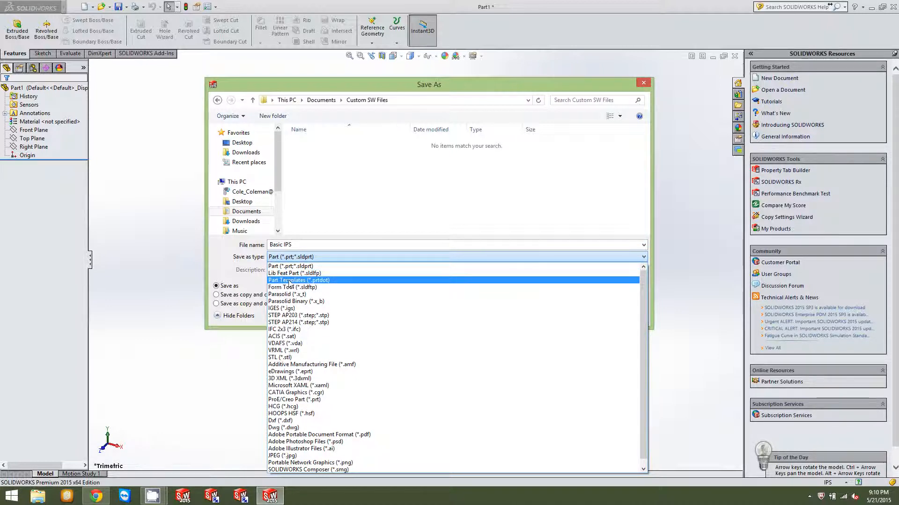
click(334, 281)
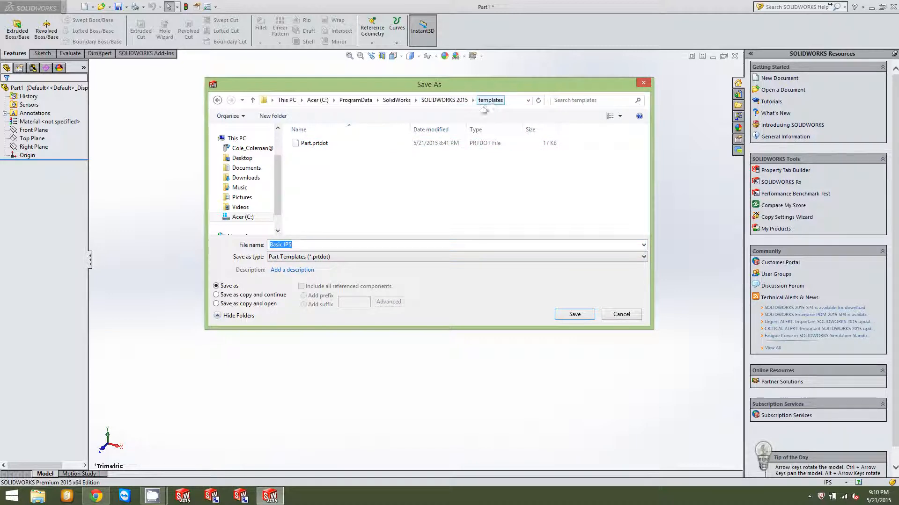
scroll(277, 187, up, 3)
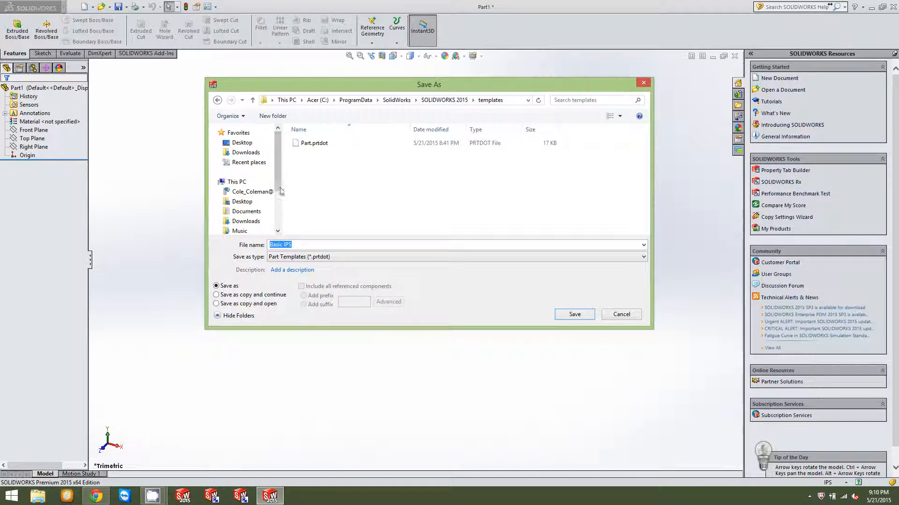
click(245, 211)
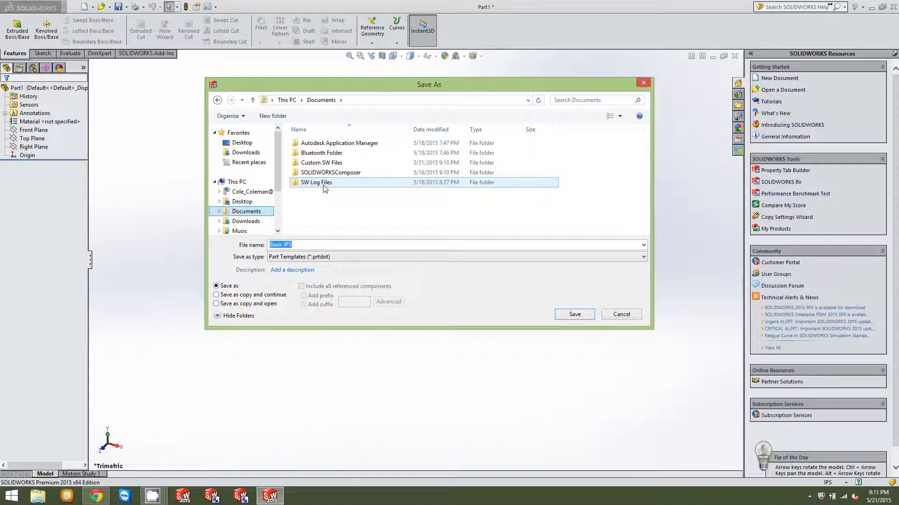
double_click(328, 163)
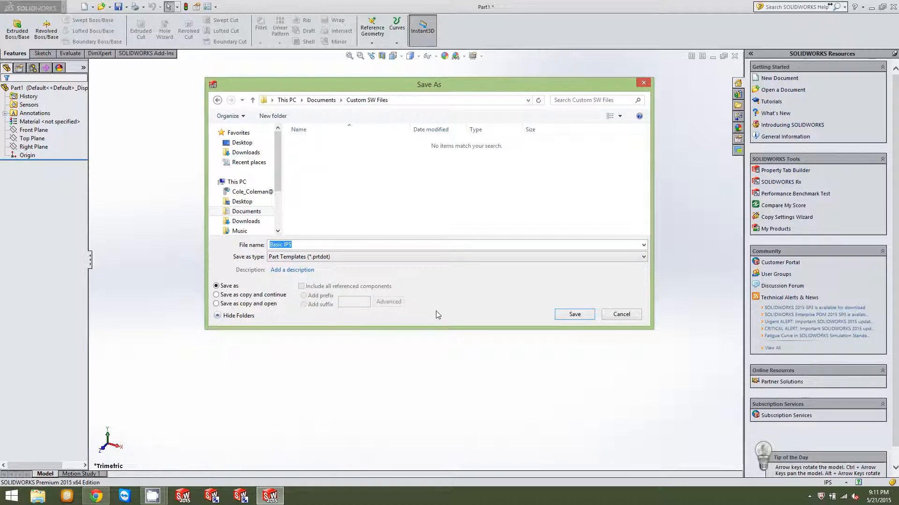
click(579, 315)
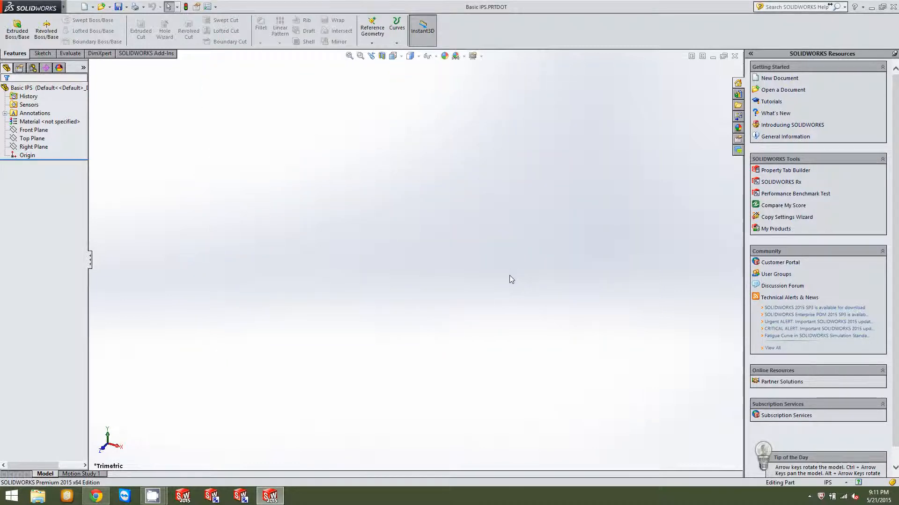
Step: Restart SOLIDWORKS and check the Templates and Tutorial sets offered for new documents, without creating one
click(893, 7)
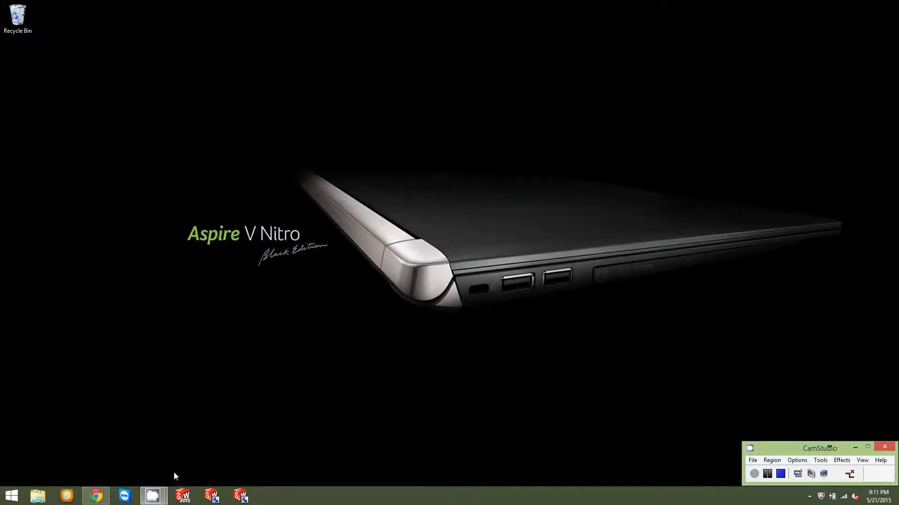
click(184, 497)
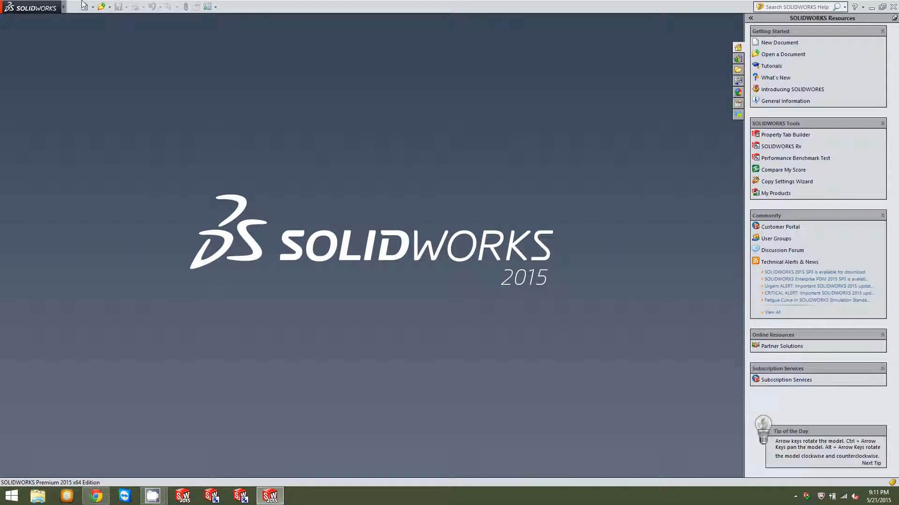
click(83, 7)
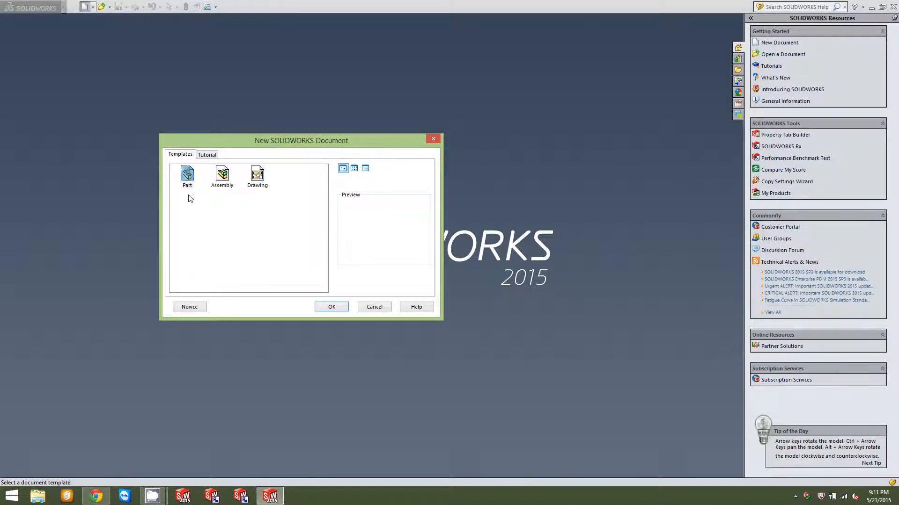
click(205, 155)
click(187, 156)
click(205, 155)
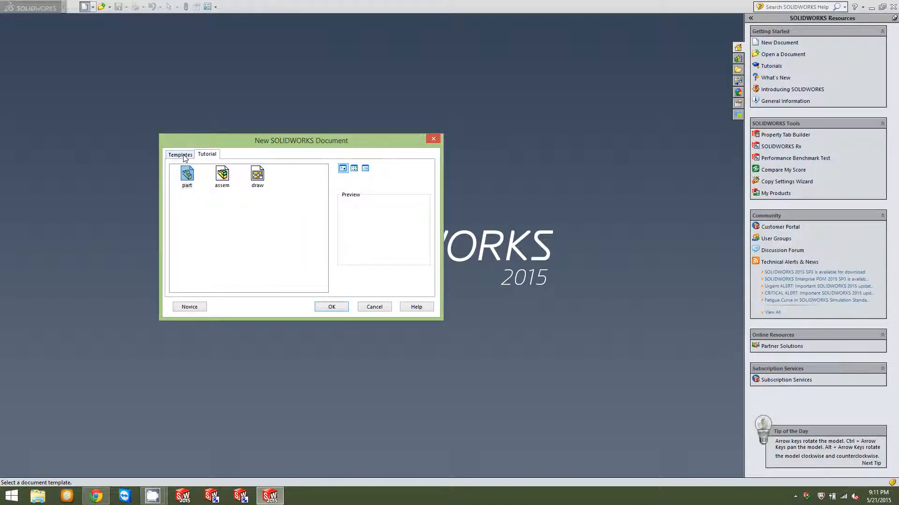
click(185, 156)
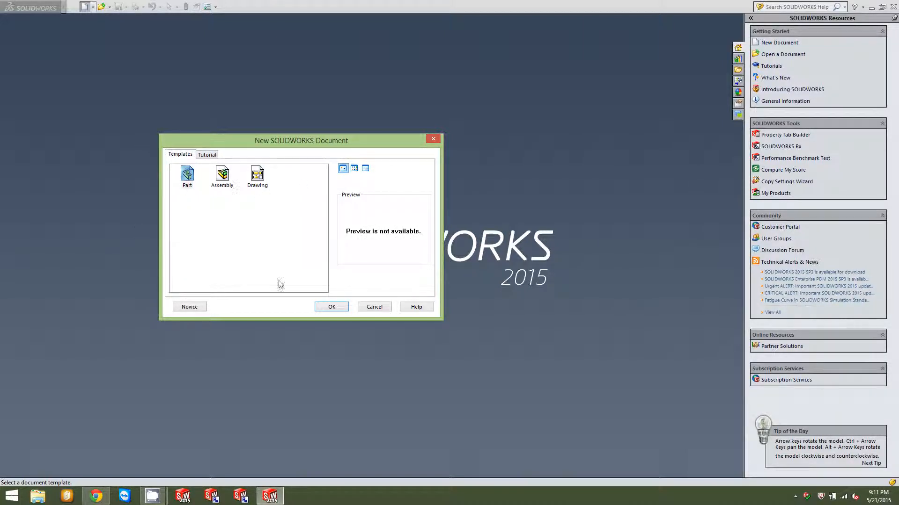
click(376, 308)
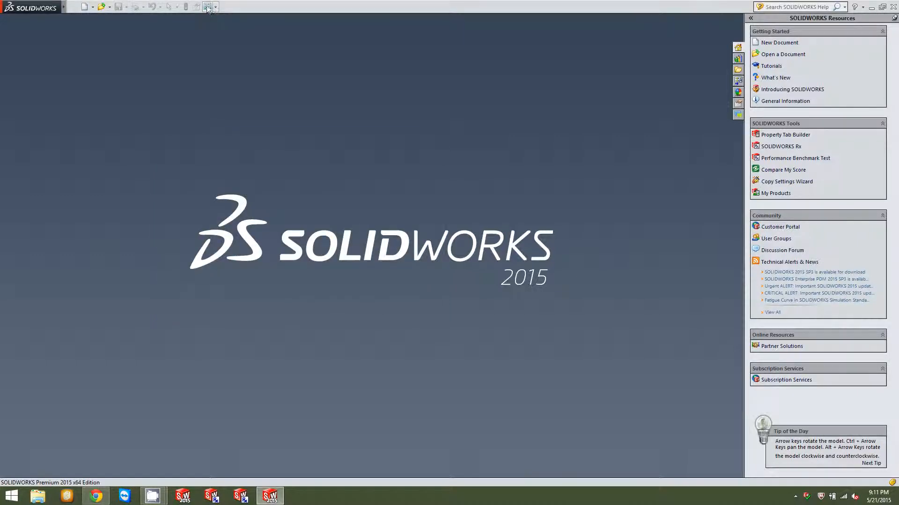
Step: Add the Custom SW Files folder in Documents to the Document Templates file locations, accepting the search path change
click(206, 6)
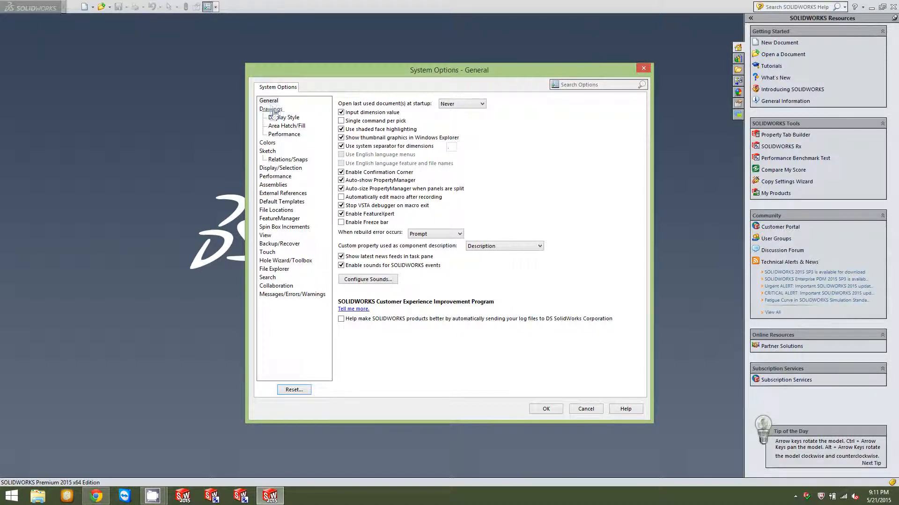
click(280, 210)
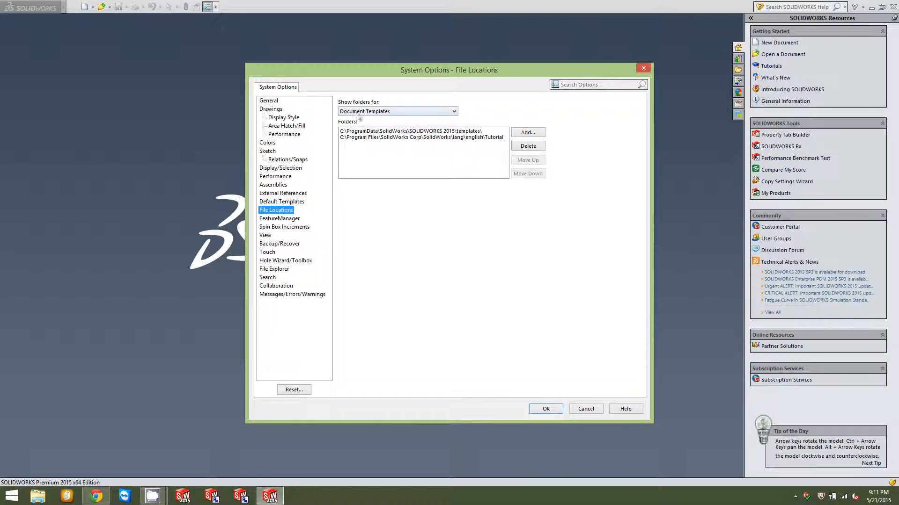
click(453, 113)
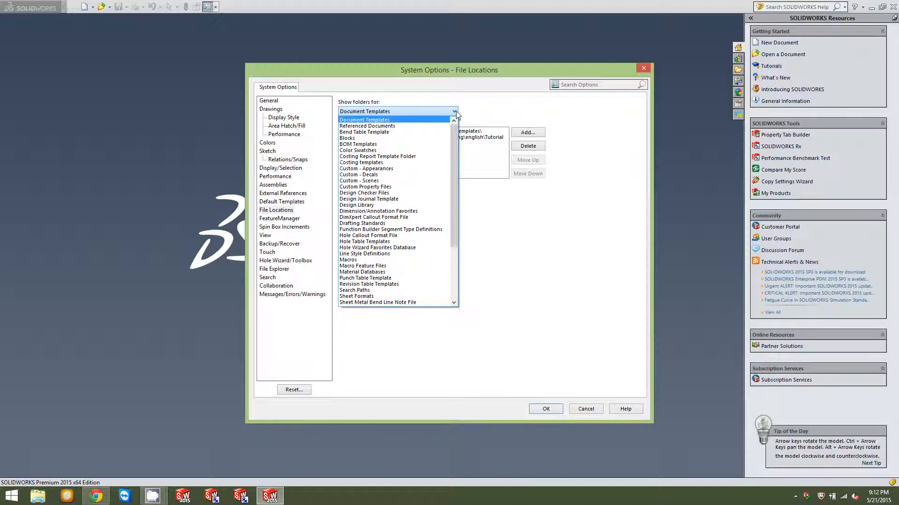
scroll(454, 119, down, 5)
scroll(454, 122, up, 5)
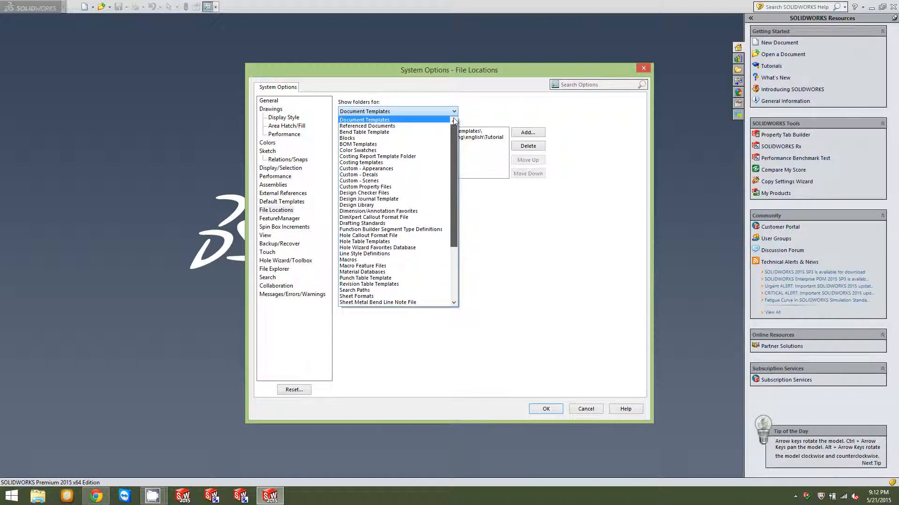
click(374, 120)
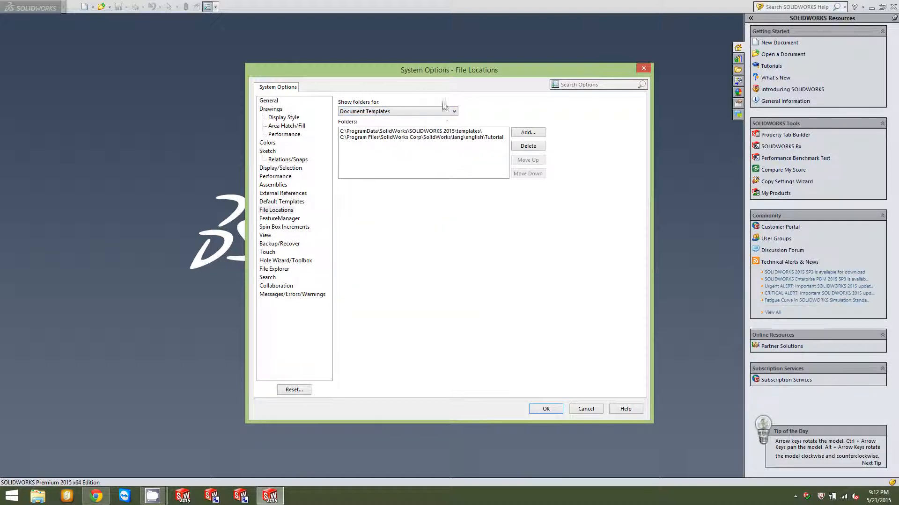
click(530, 133)
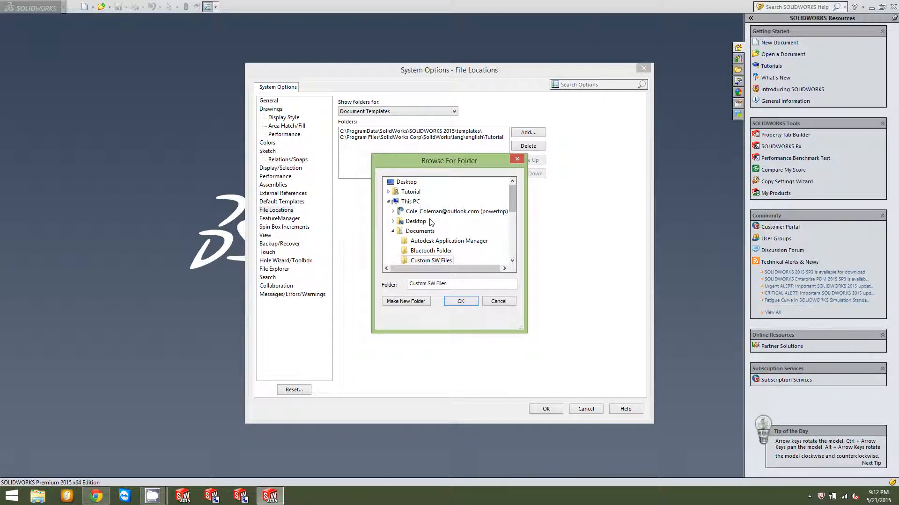
drag(510, 195, 511, 217)
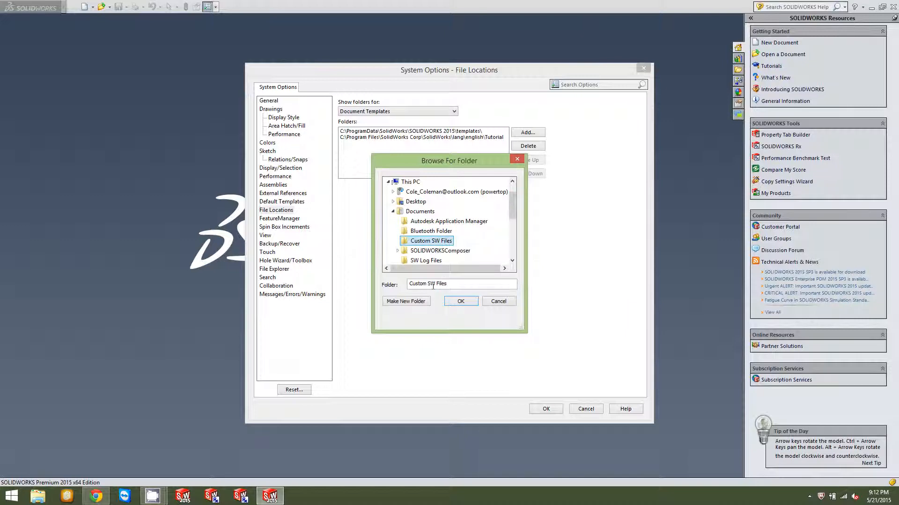
click(461, 302)
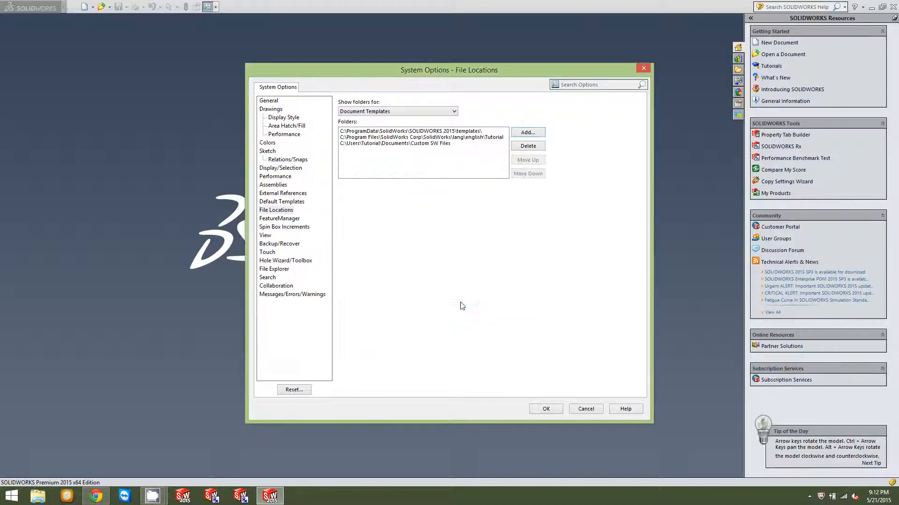
click(421, 144)
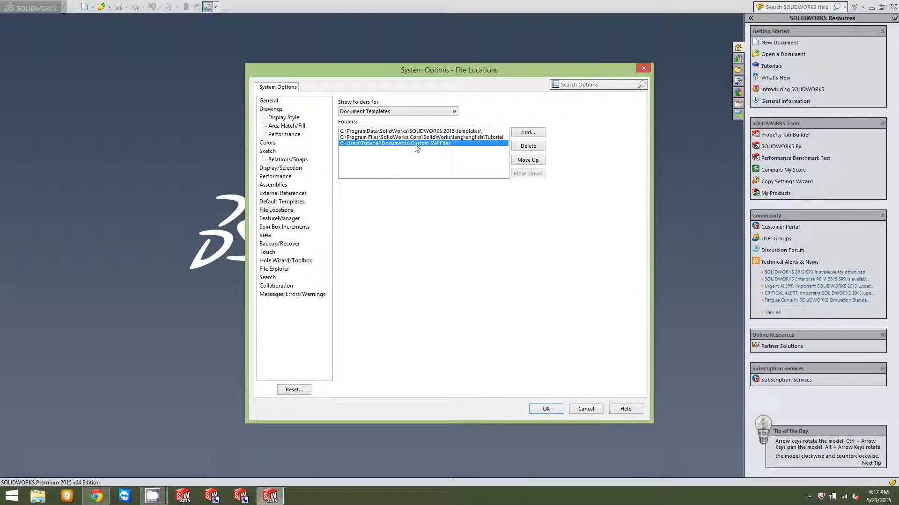
click(551, 409)
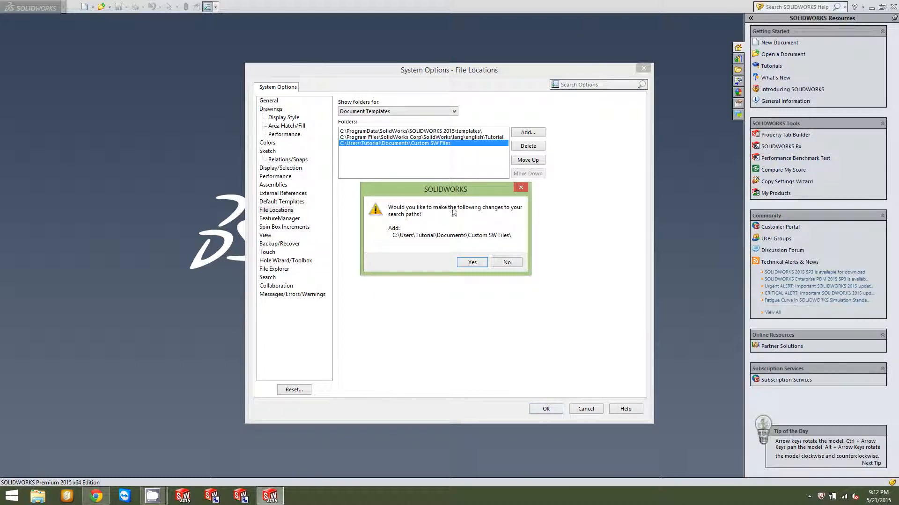
click(472, 263)
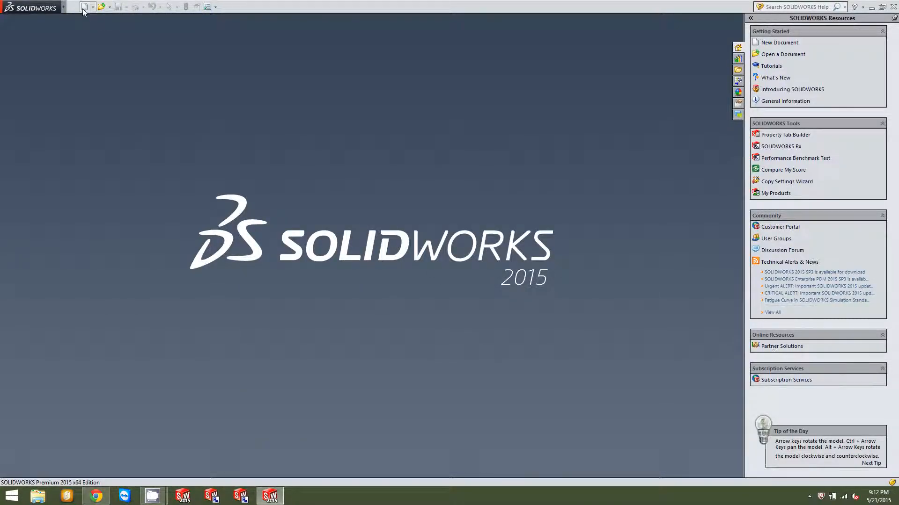
Step: Check that the Custom SW Files template set offers Basic IPS for new documents, without creating one
click(84, 8)
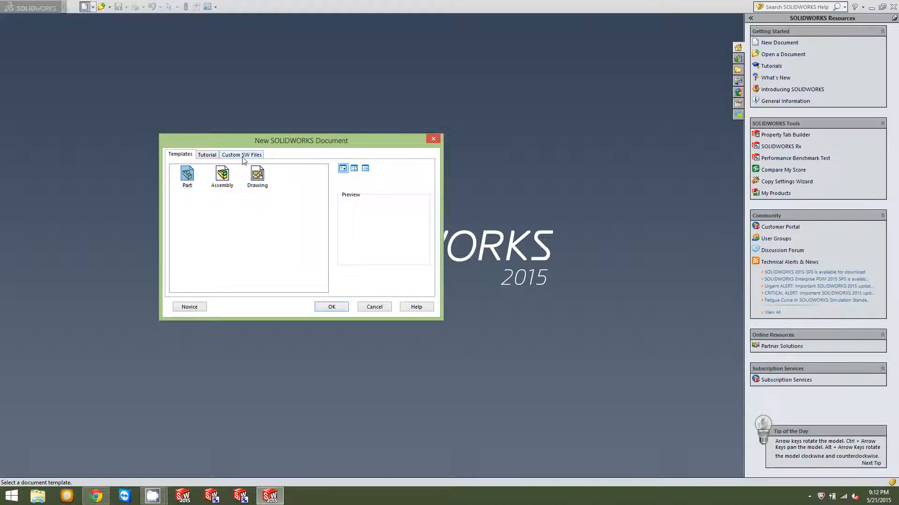
click(242, 160)
click(188, 178)
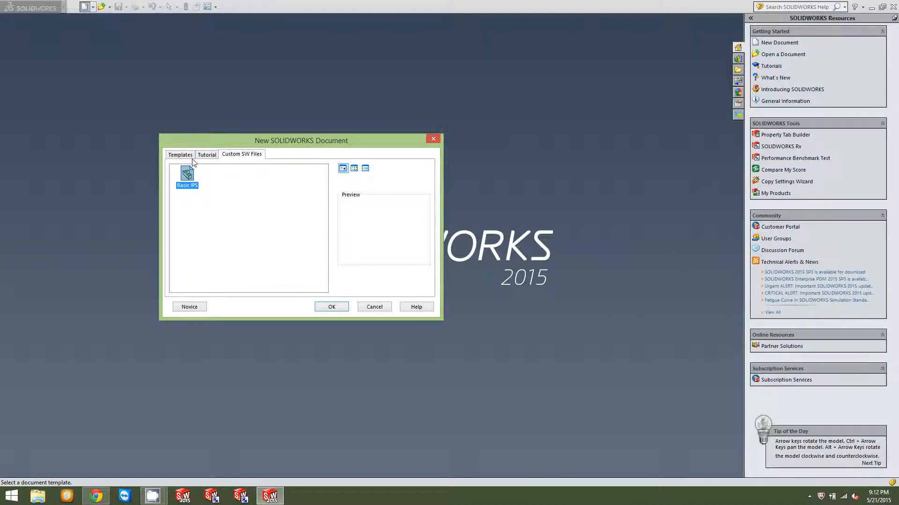
click(181, 154)
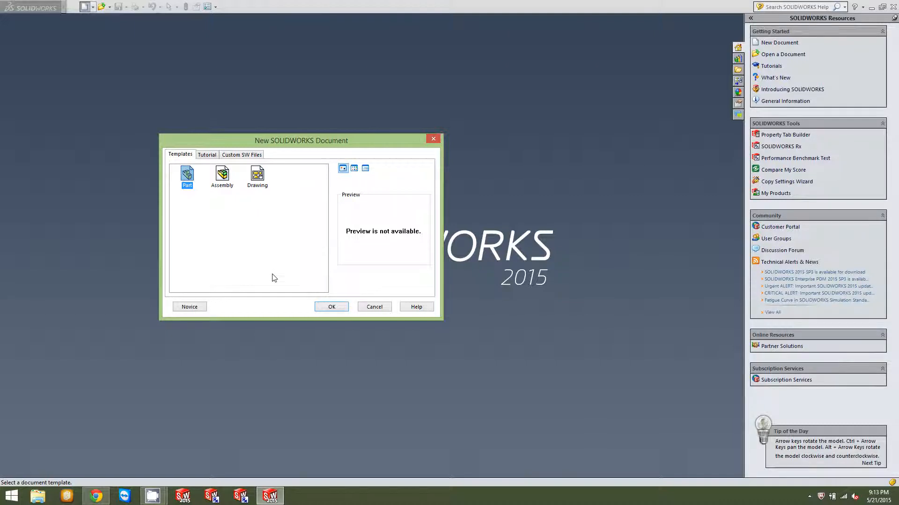
click(433, 138)
Step: Move the Custom SW Files folder to the top of the Document Templates file locations and accept the change
click(208, 7)
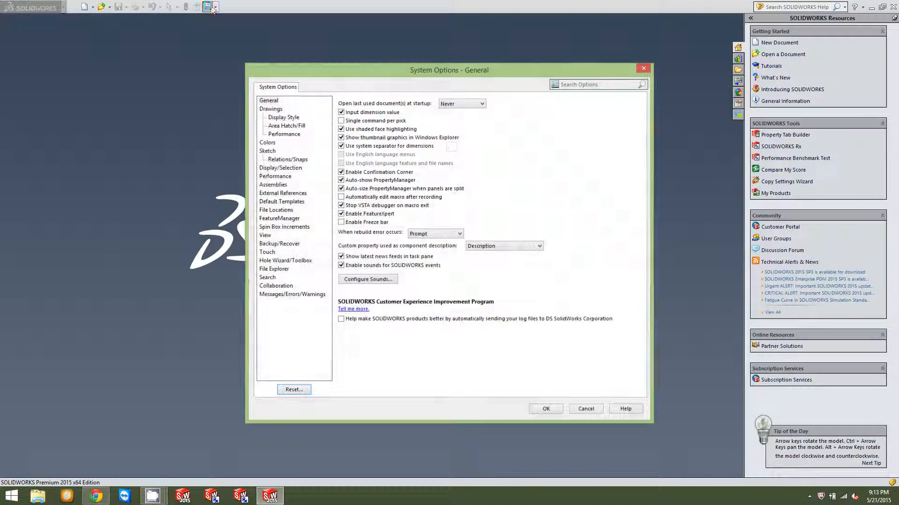
click(280, 211)
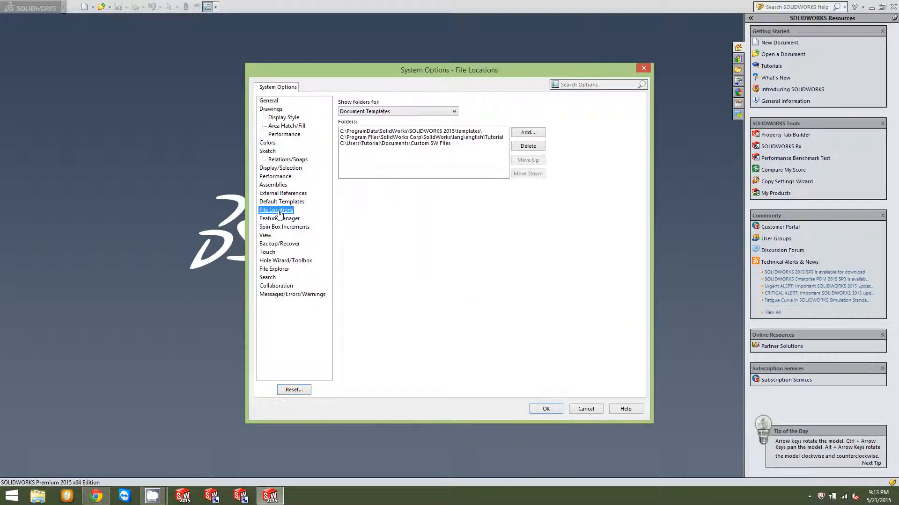
click(424, 145)
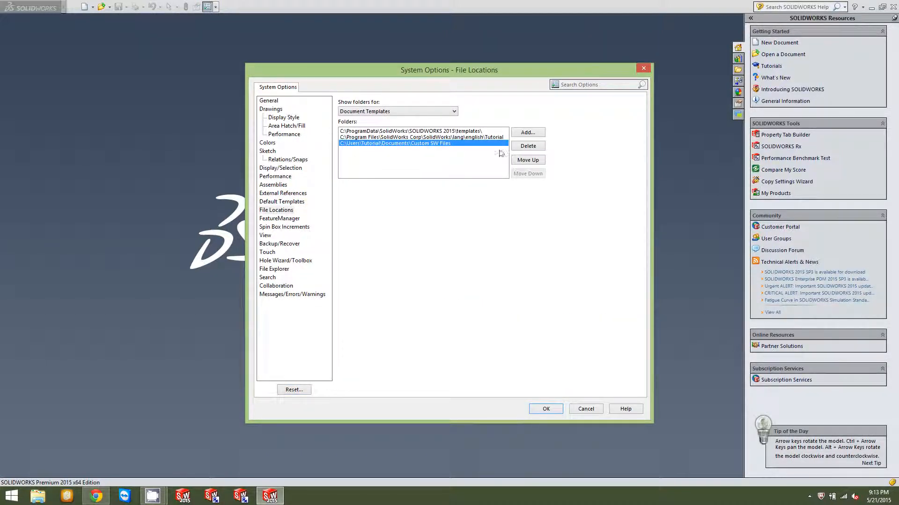
click(534, 165)
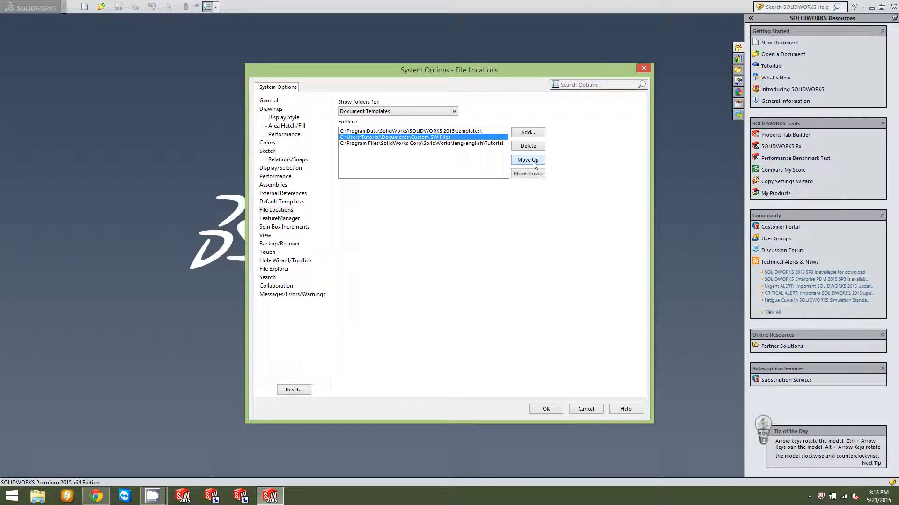
click(534, 165)
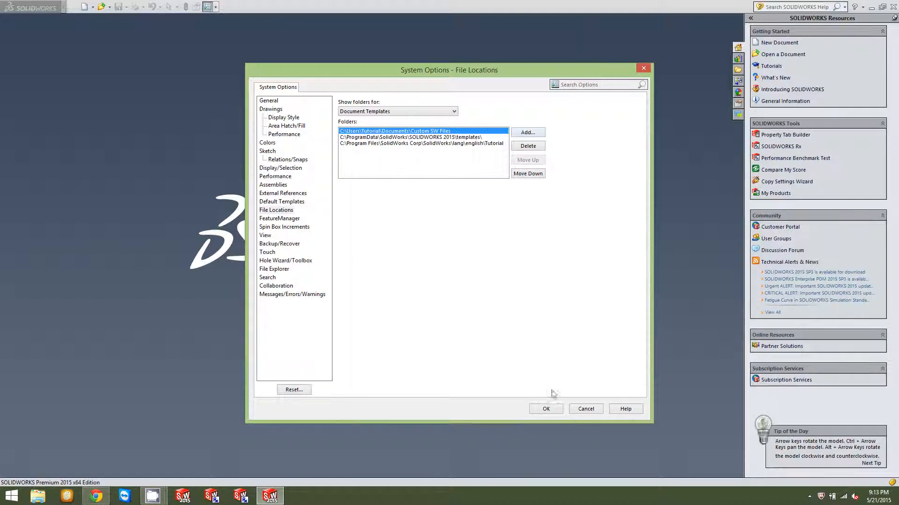
click(545, 410)
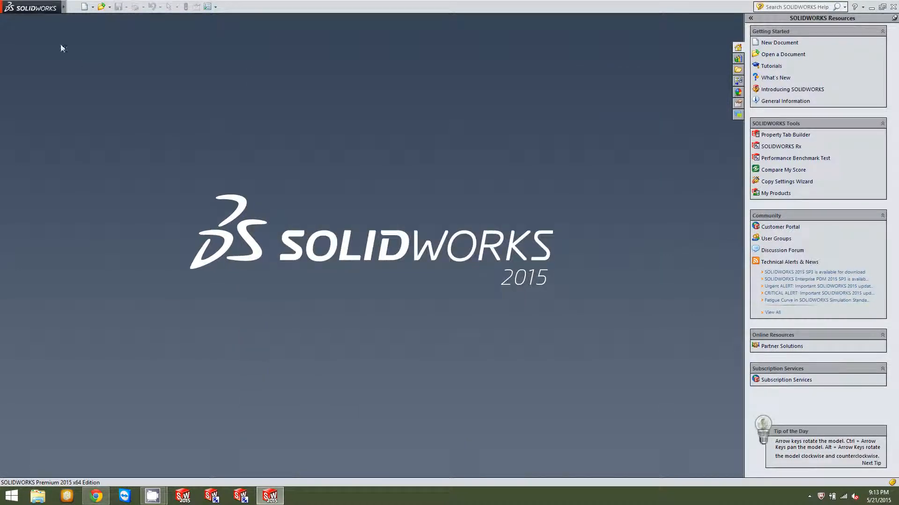
Step: Compare the Templates and Custom SW Files sets in the new document dialog, then cancel without creating a document
click(84, 7)
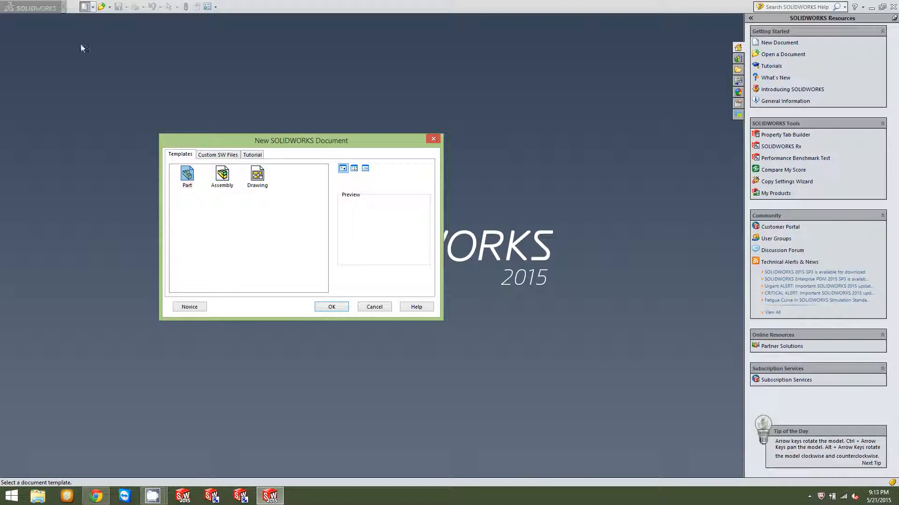
click(231, 156)
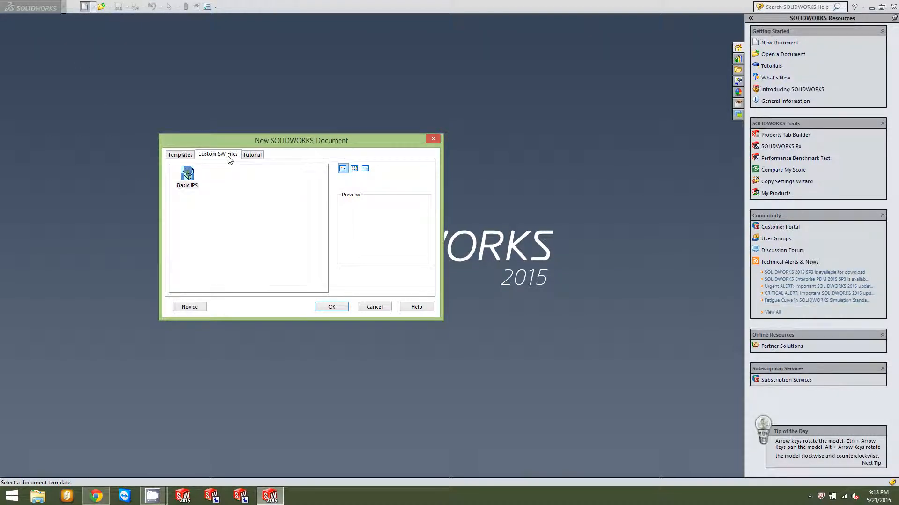
click(177, 156)
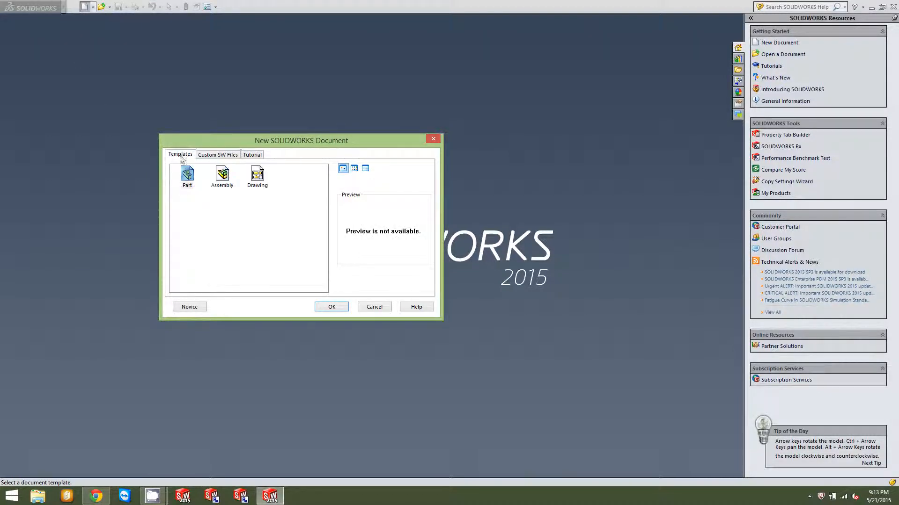
click(208, 157)
click(183, 157)
click(220, 156)
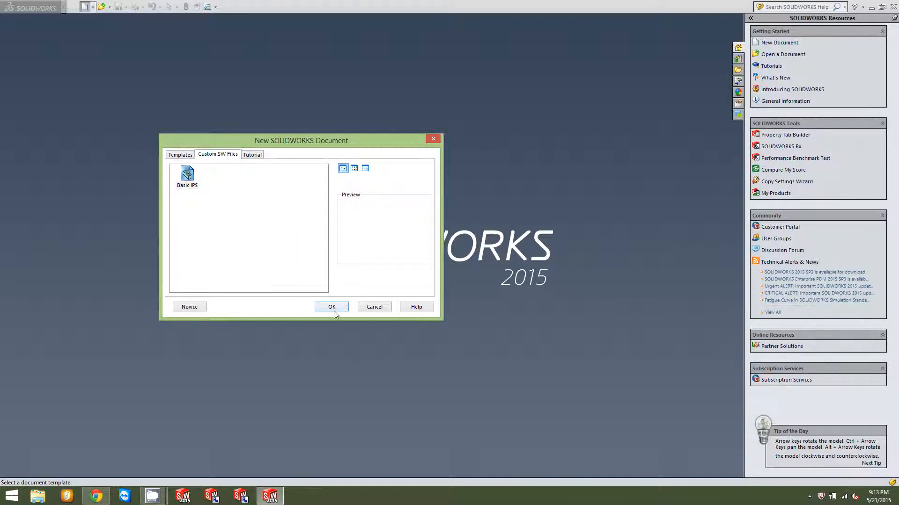
click(369, 309)
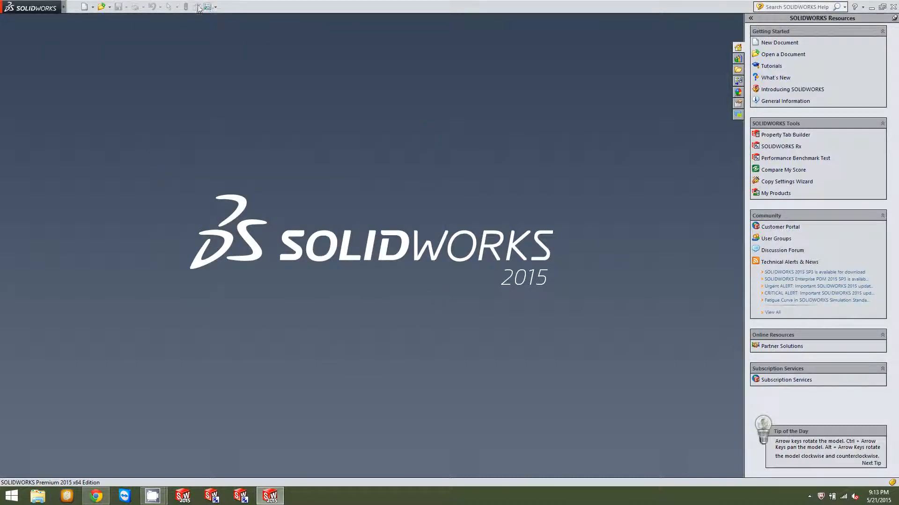
Step: Review the folder order of the Document Templates file locations, comparing the Custom SW Files and default templates entries
click(207, 7)
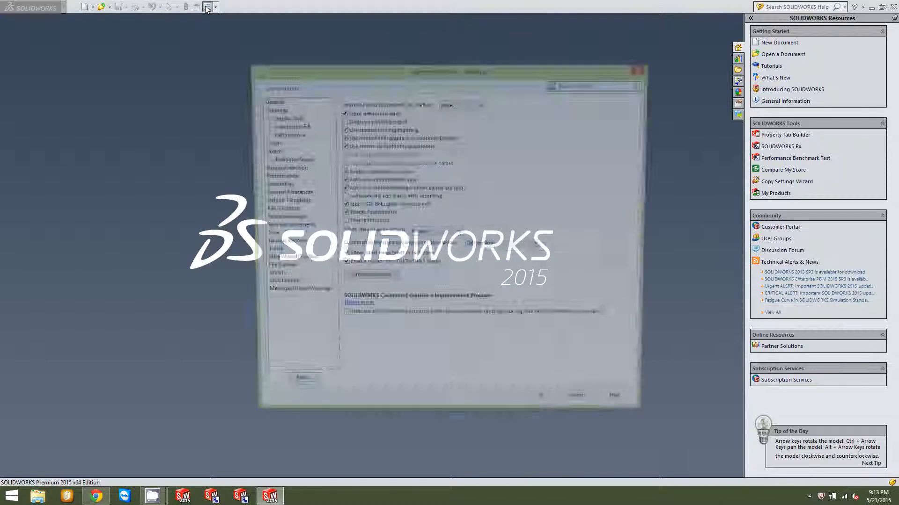
click(282, 211)
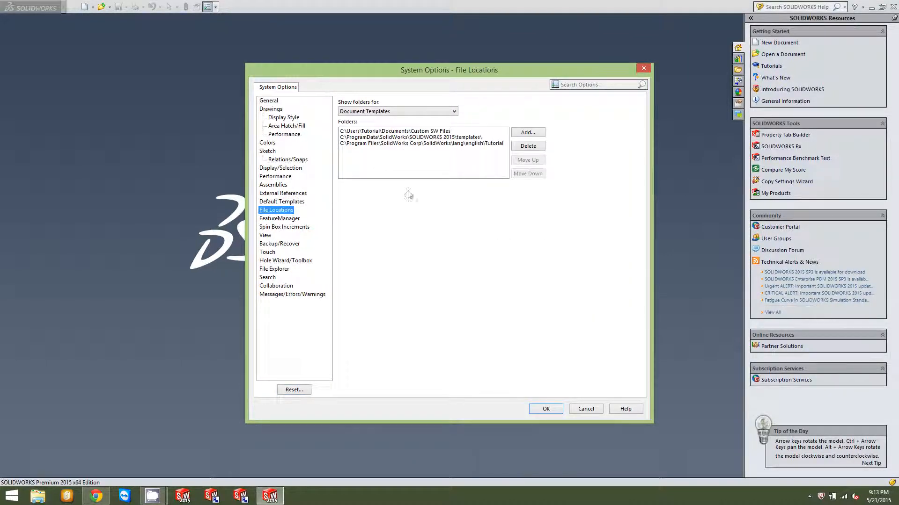
click(423, 133)
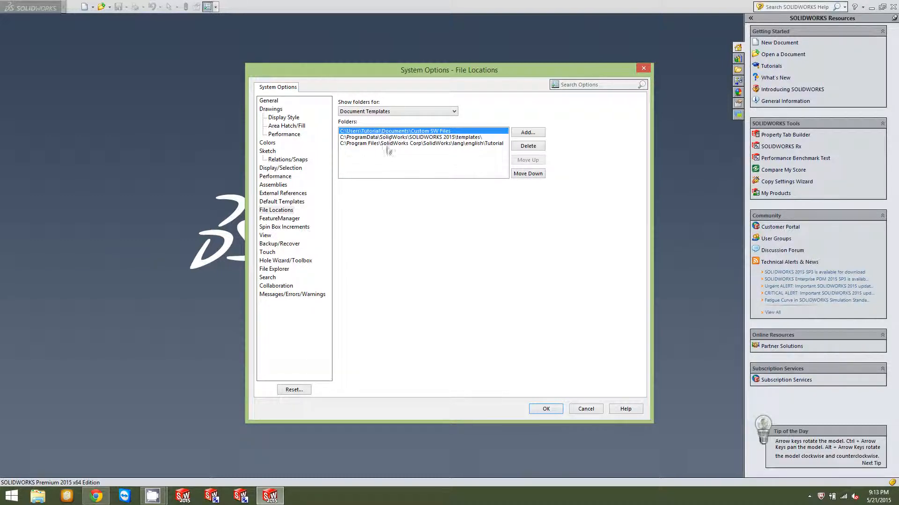
click(392, 138)
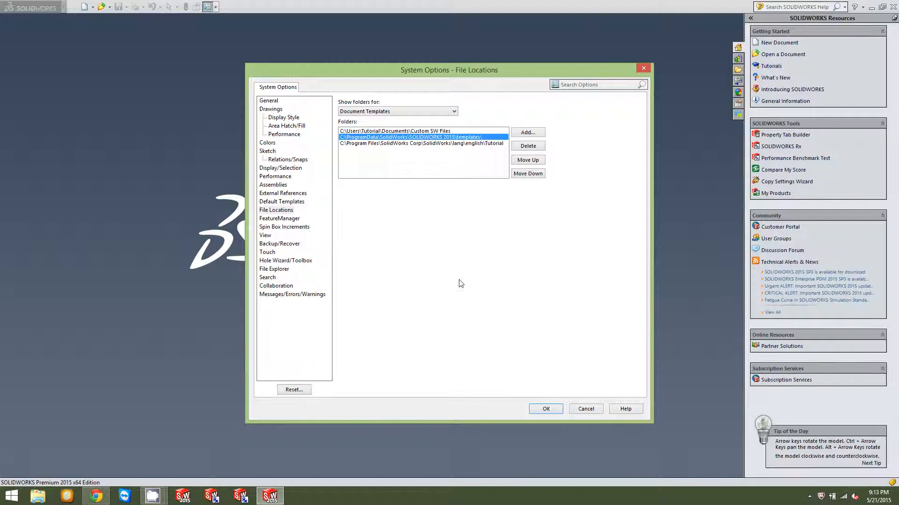
click(406, 131)
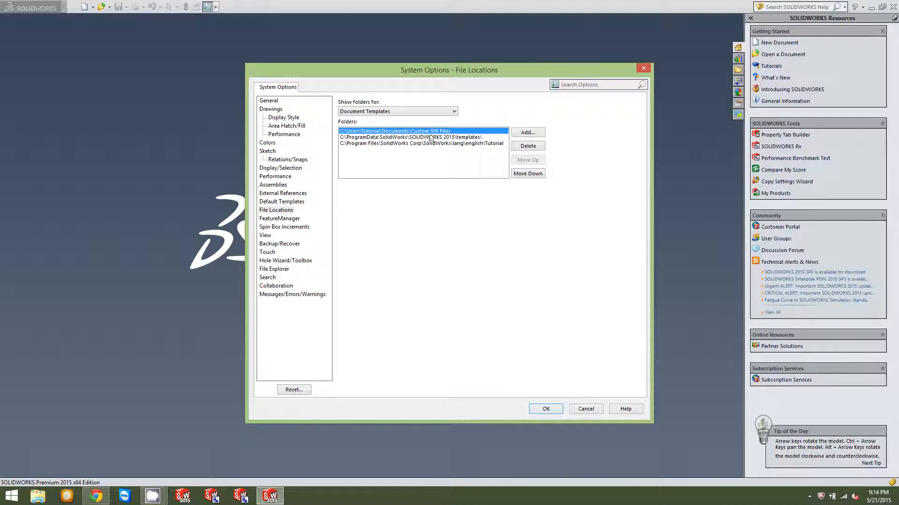
click(546, 409)
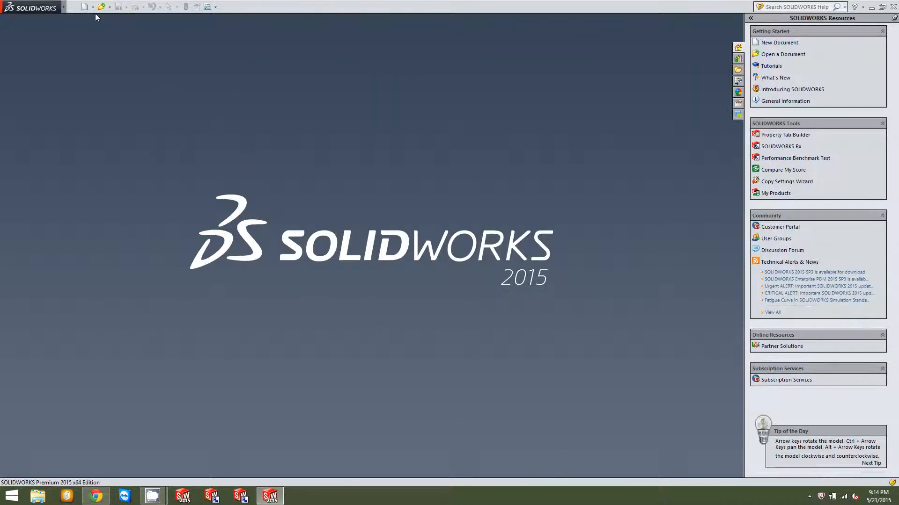
Step: Create a new part from the Basic IPS template in the Custom SW Files set
click(84, 7)
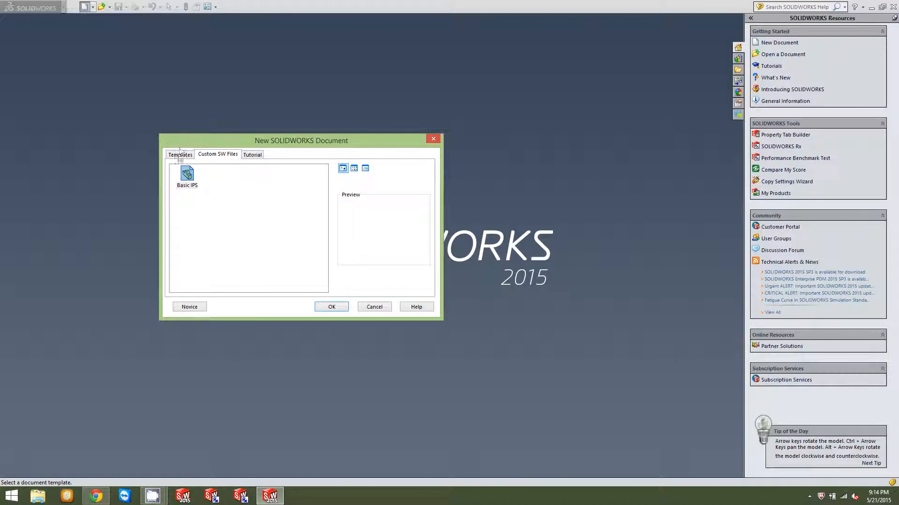
click(180, 154)
click(213, 155)
click(179, 155)
click(207, 156)
click(180, 155)
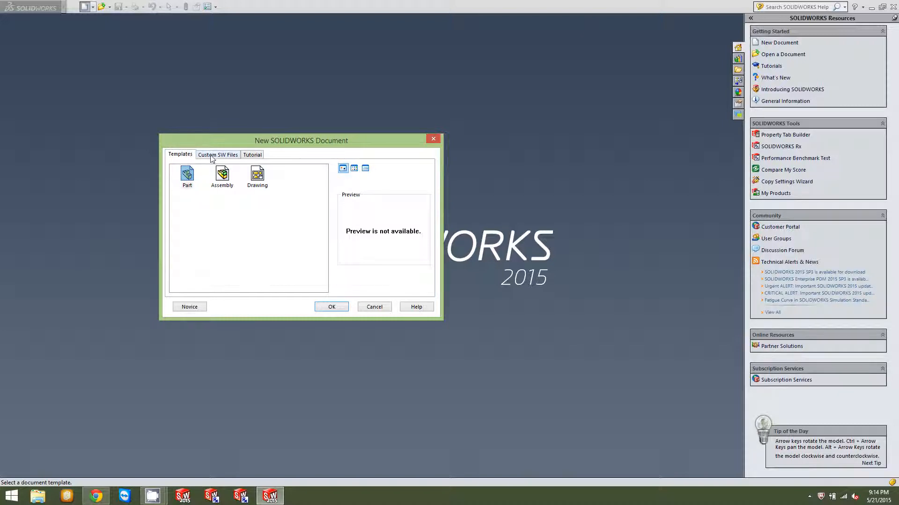
click(211, 157)
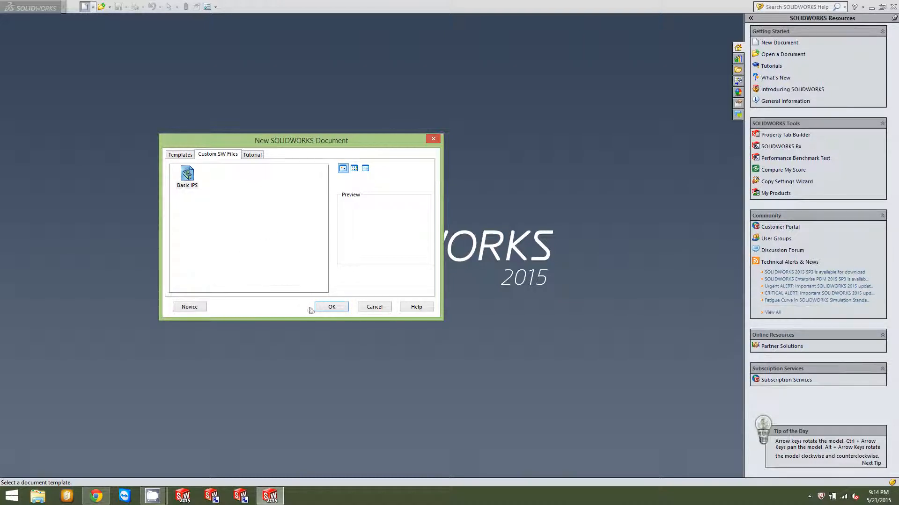
click(190, 180)
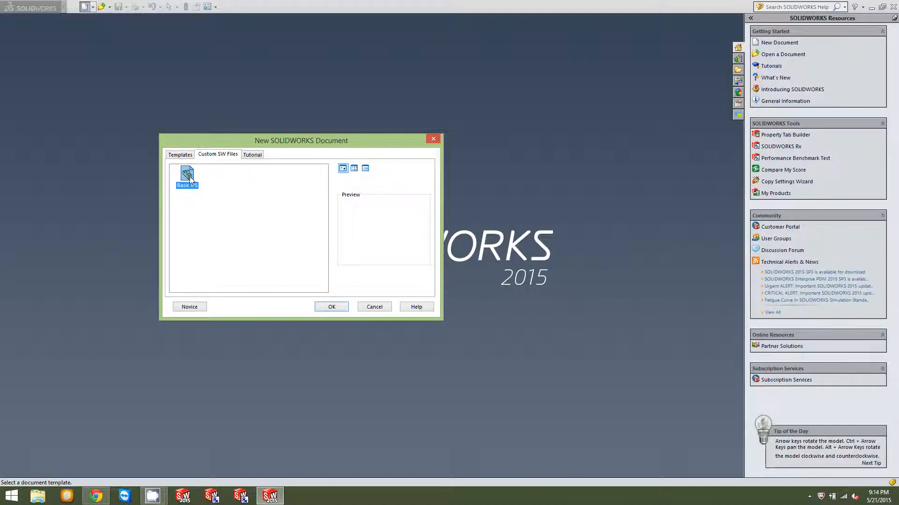
click(331, 307)
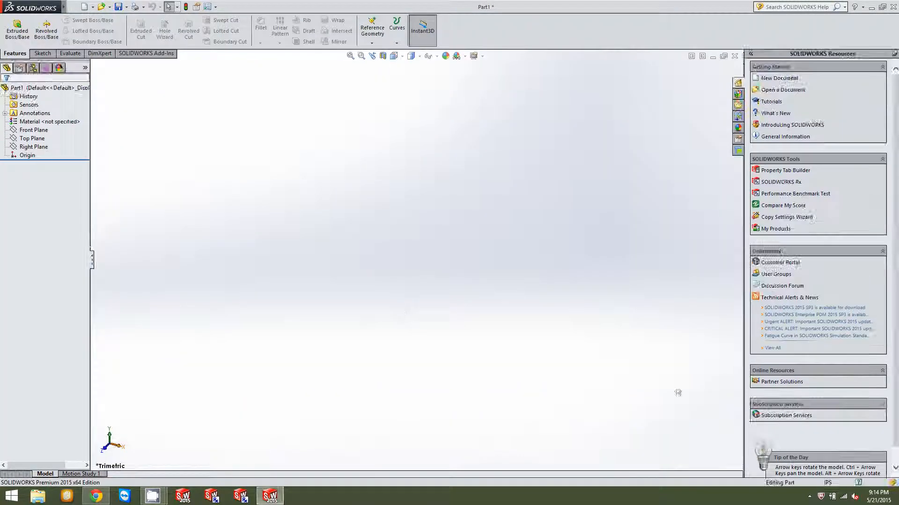
Step: Inspect the Dimensions settings in the new part's document properties to verify the template's customizations
click(206, 7)
click(326, 88)
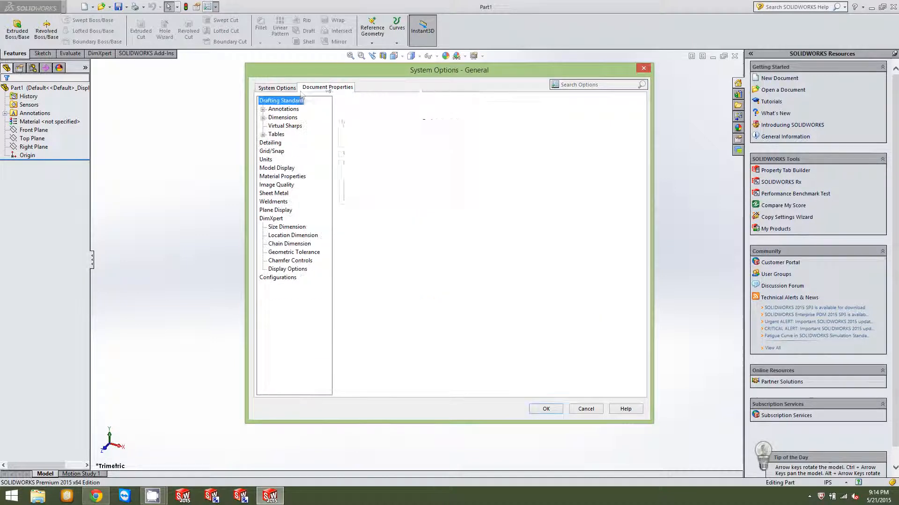
click(283, 117)
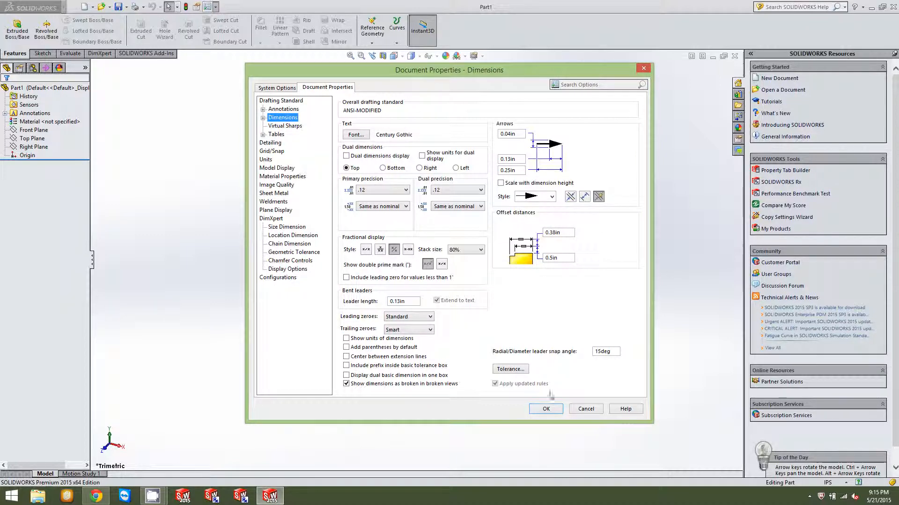
click(545, 409)
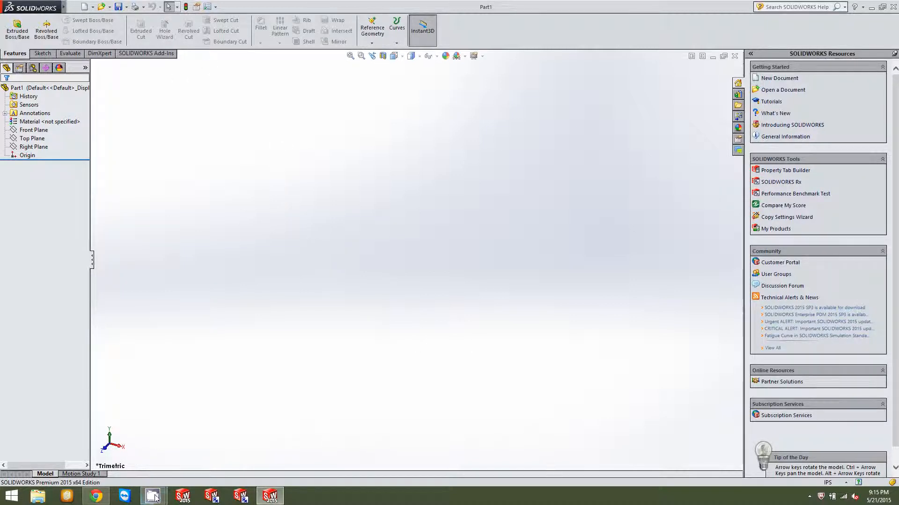
mouse_move(153, 496)
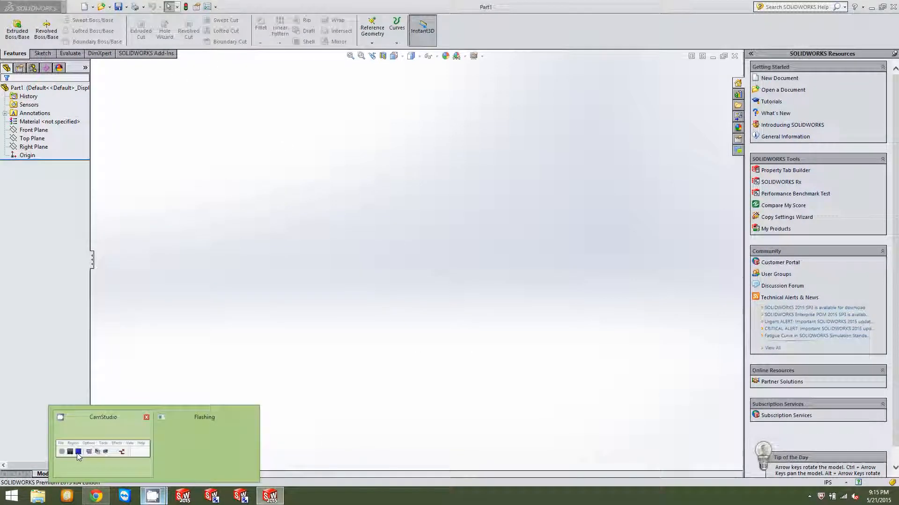